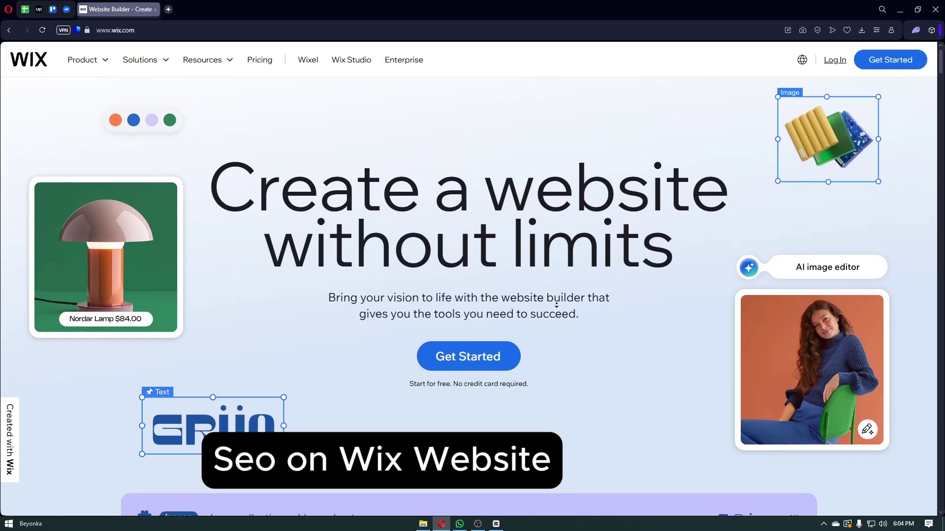
- Scroll through the Wix landing page before signing in
scroll(557, 305, "down", 2)
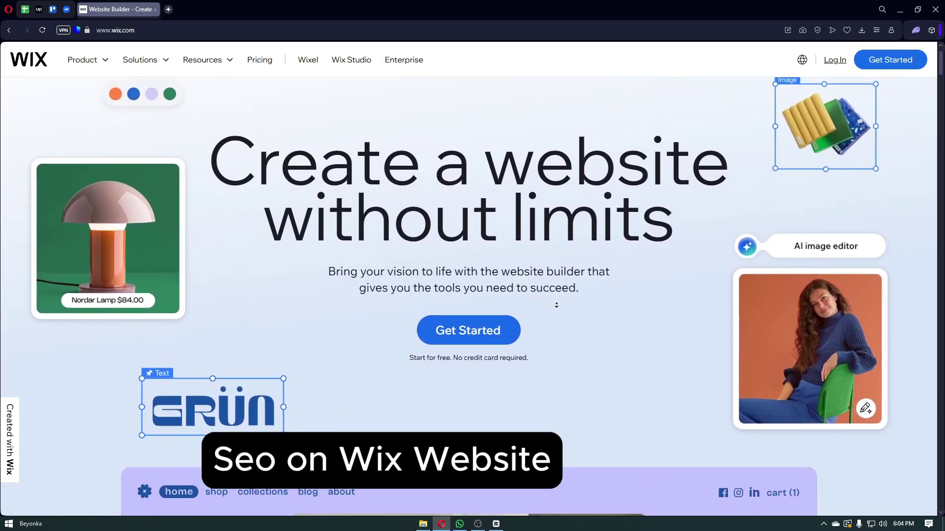
scroll(557, 305, "down", 2)
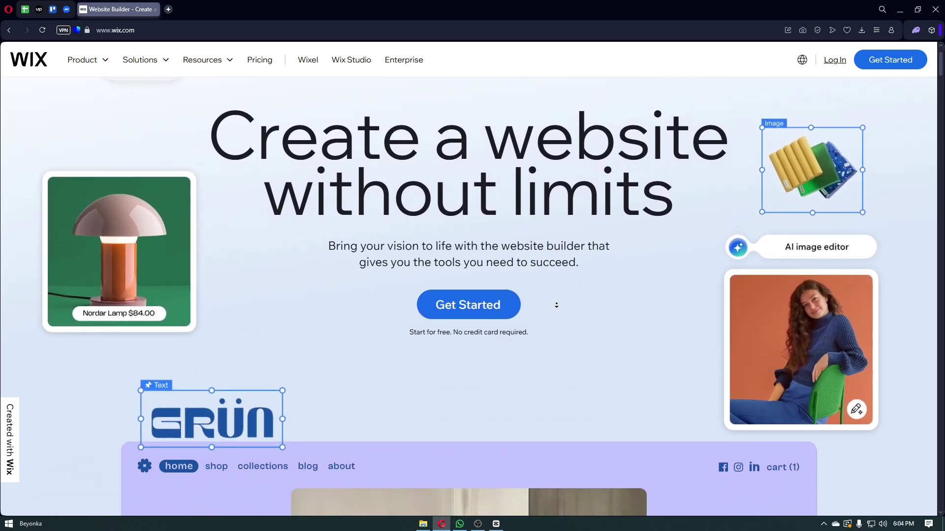
scroll(556, 306, "down", 2)
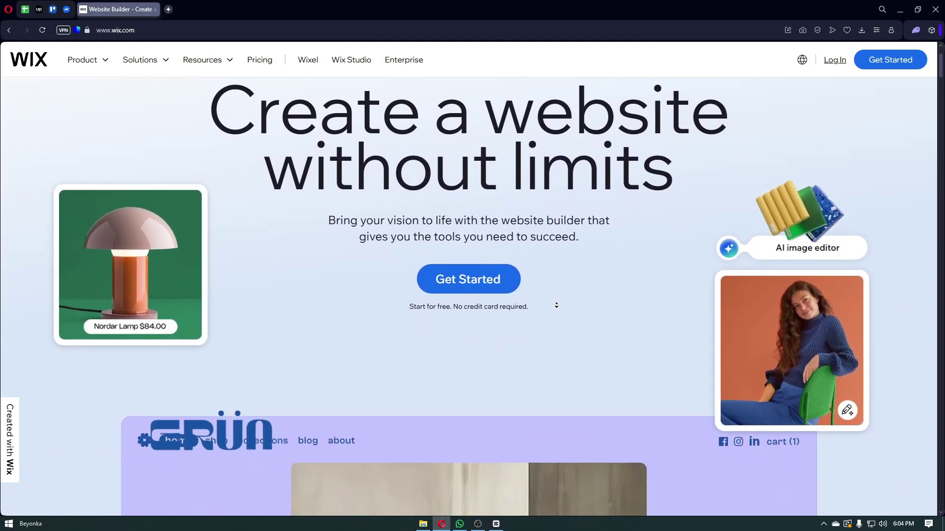
scroll(557, 305, "down", 2)
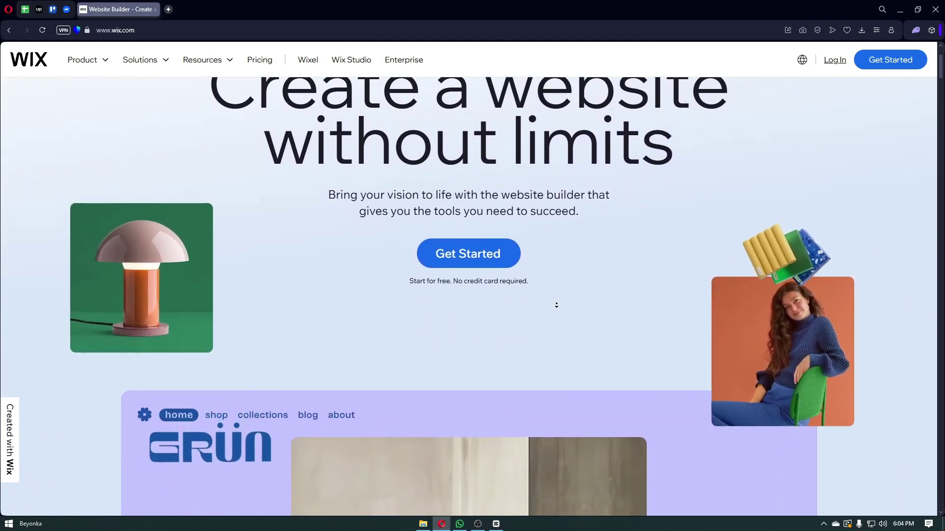
scroll(556, 305, "down", 2)
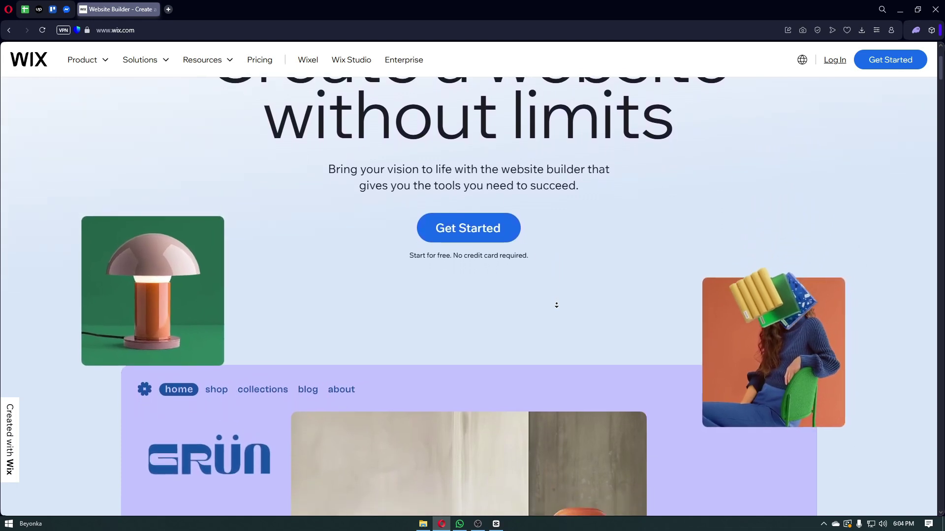
scroll(557, 305, "down", 2)
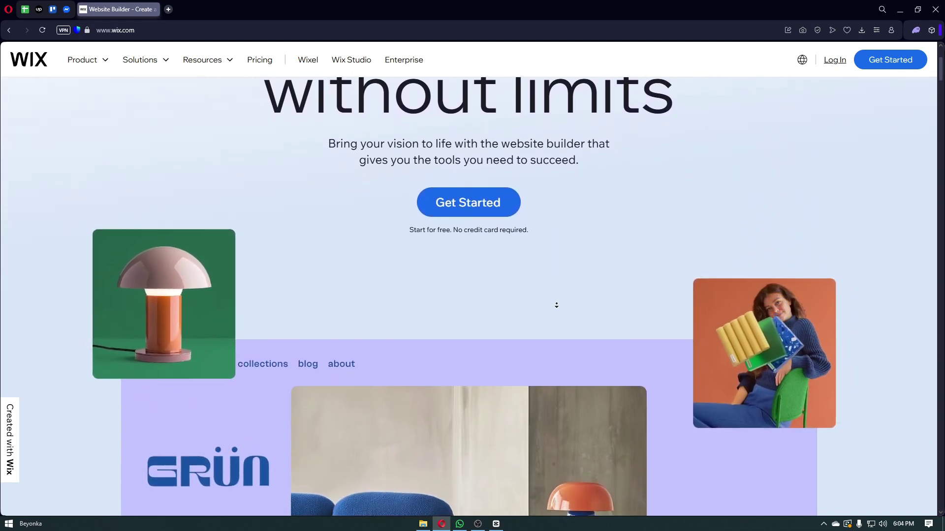
scroll(556, 305, "down", 2)
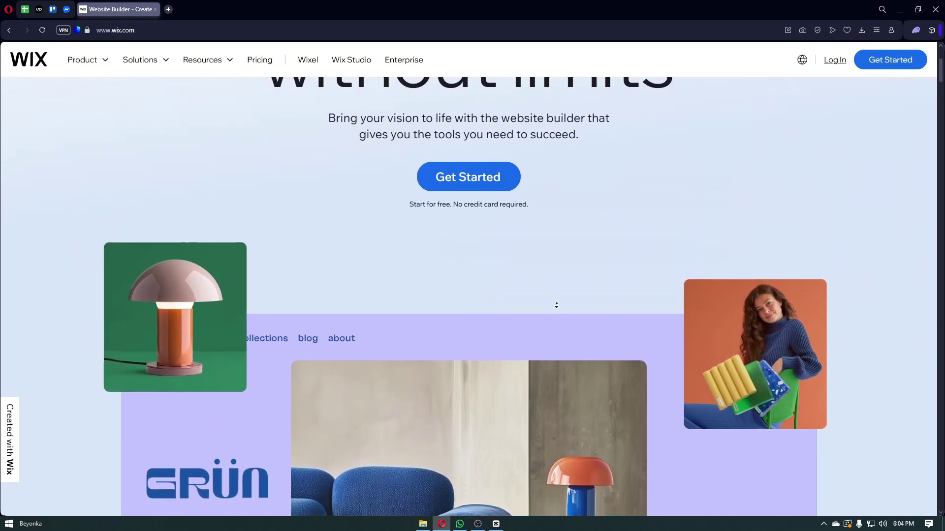
scroll(556, 305, "down", 2)
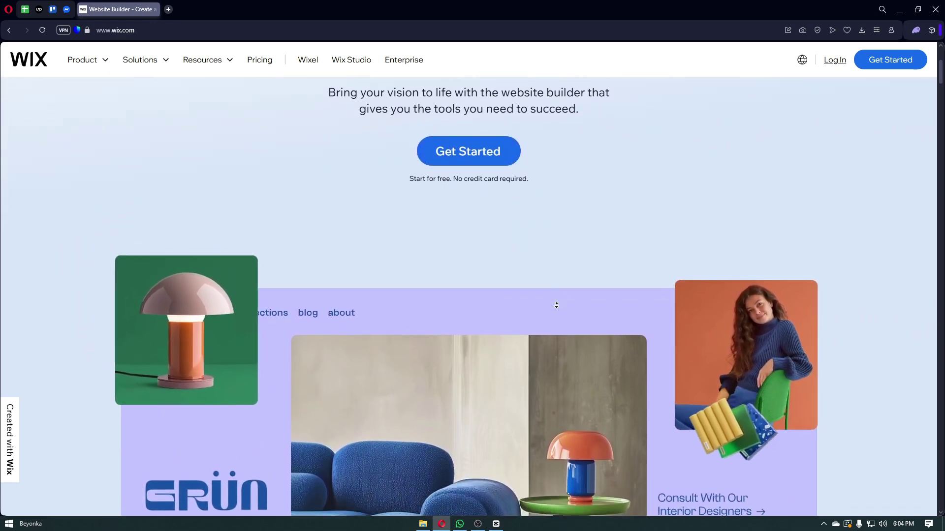
scroll(556, 305, "down", 2)
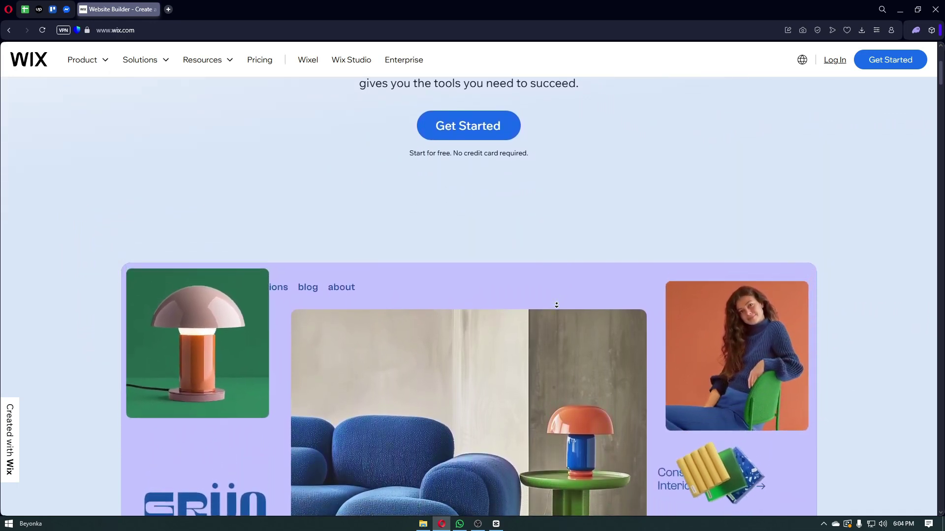
scroll(557, 305, "down", 2)
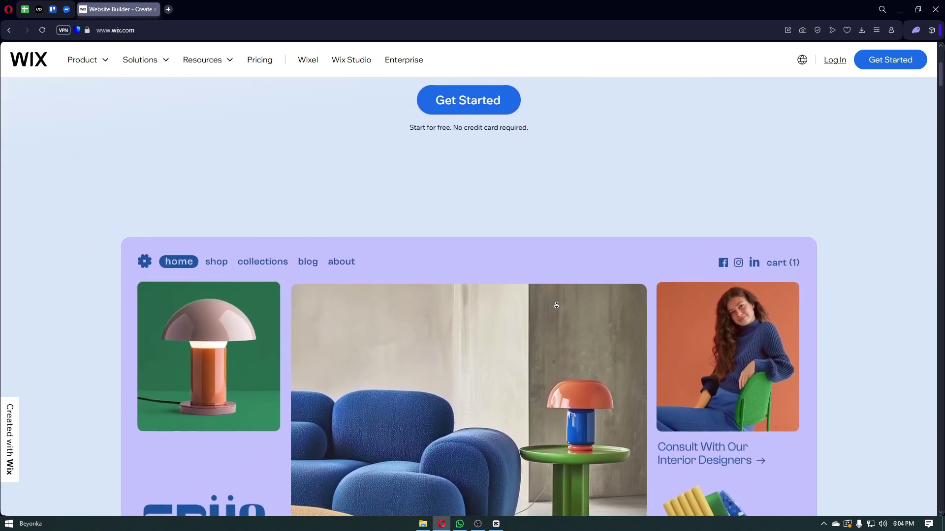
scroll(556, 305, "down", 2)
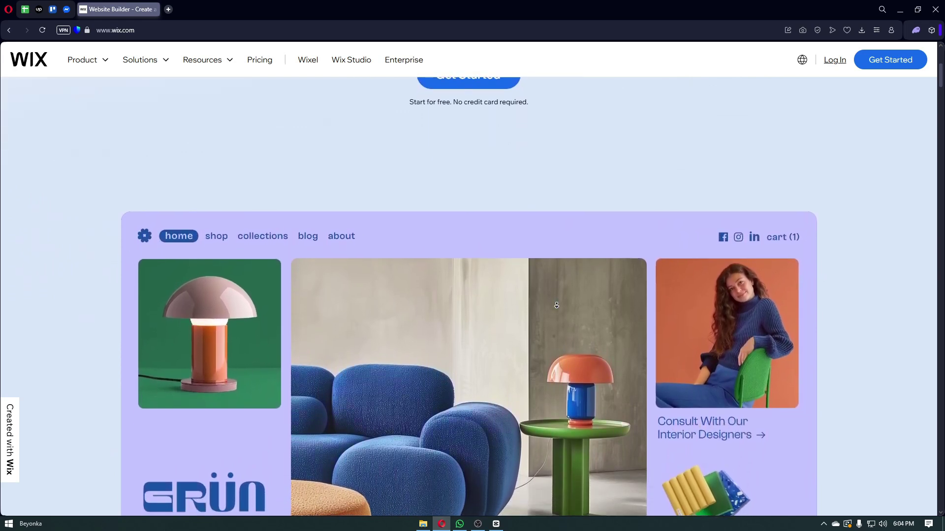
scroll(557, 305, "down", 2)
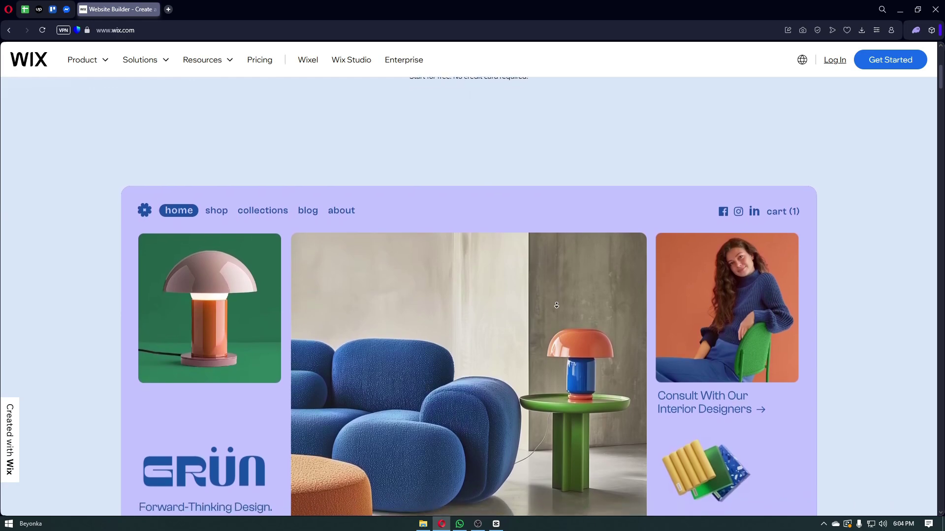
scroll(557, 305, "down", 2)
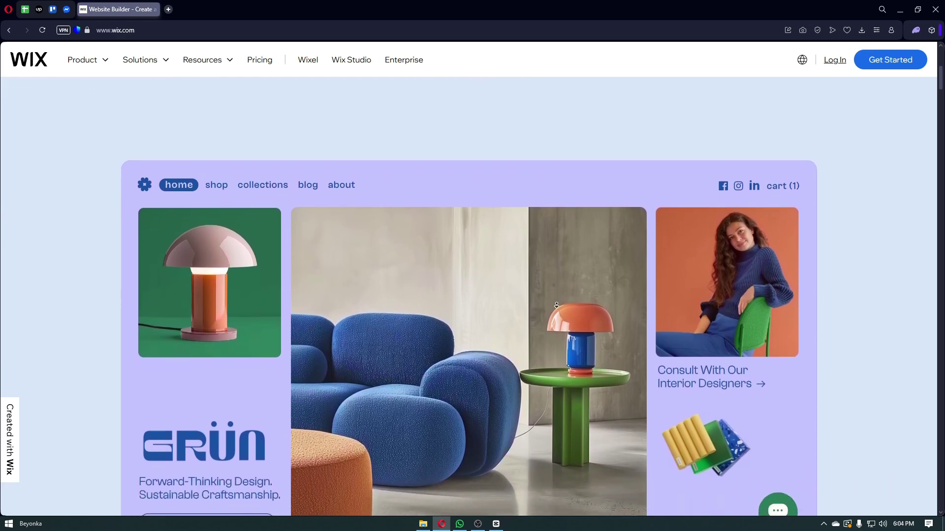
scroll(557, 305, "down", 2)
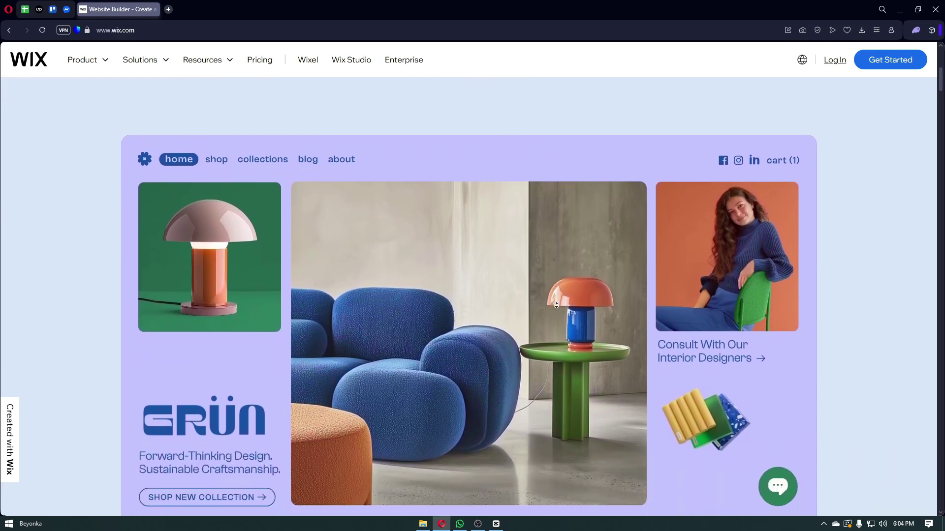
scroll(557, 305, "down", 2)
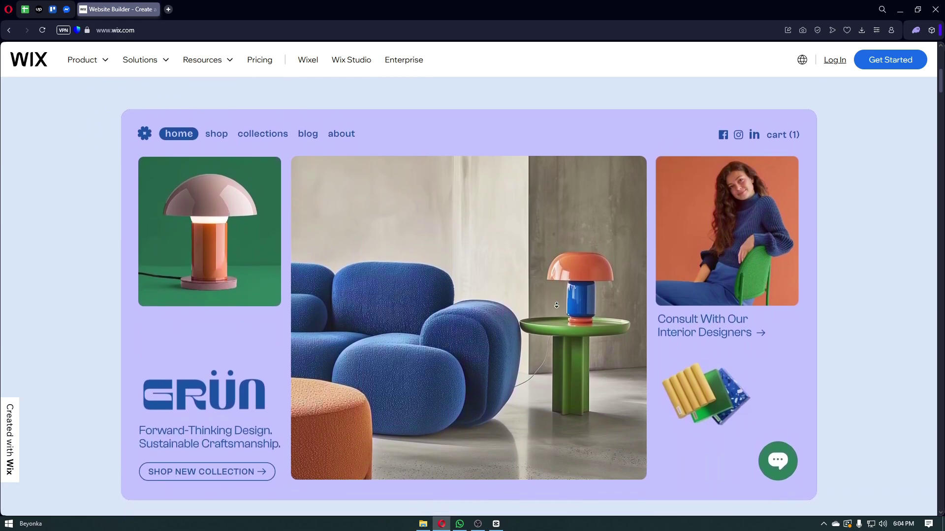
scroll(557, 305, "down", 1)
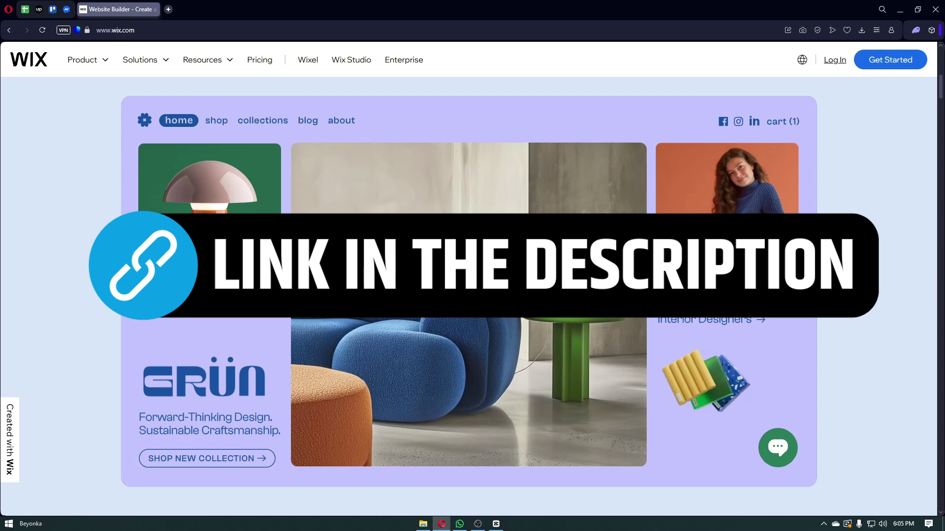
scroll(472, 443, "down", 3)
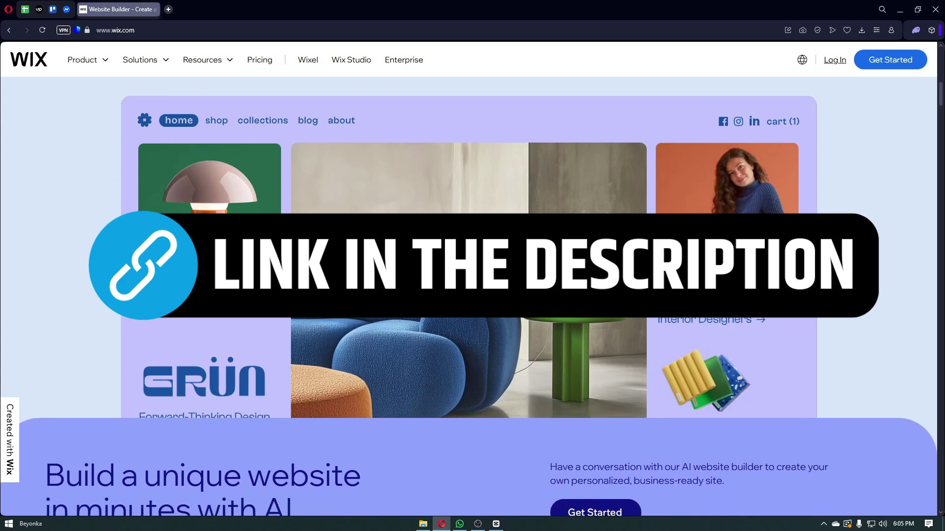
scroll(472, 443, "down", 2)
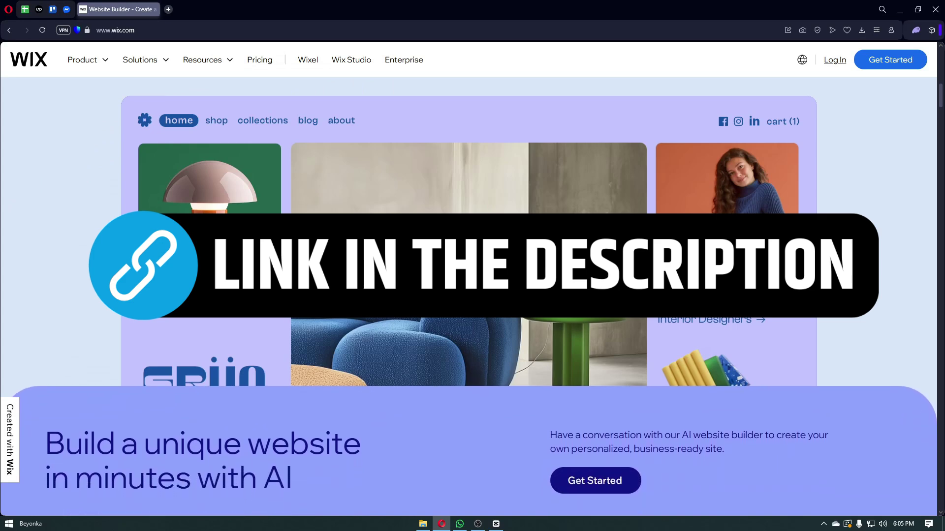
scroll(473, 433, "down", 2)
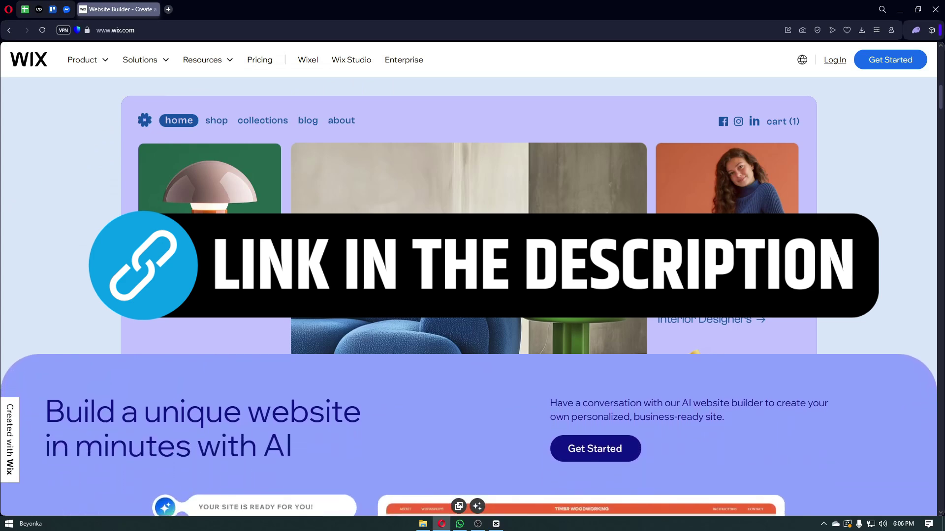
scroll(555, 389, "down", 2)
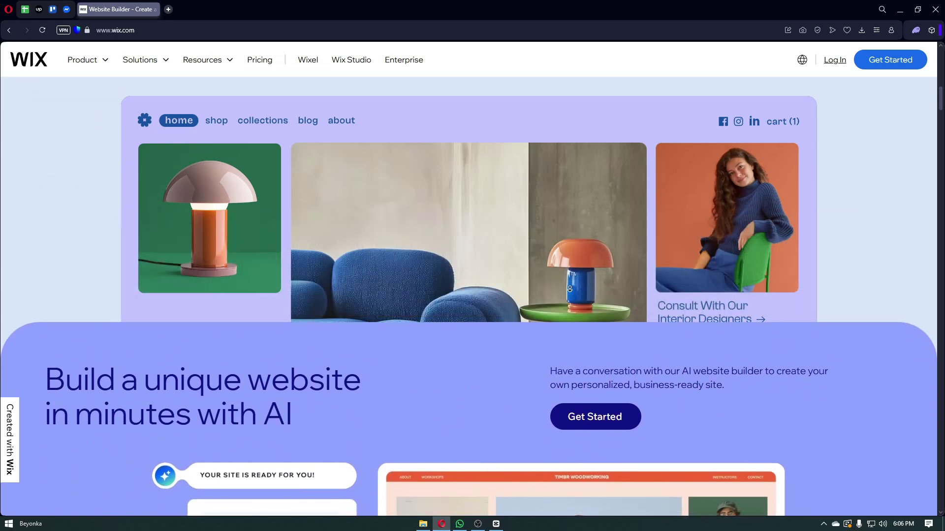
scroll(569, 289, "down", 2)
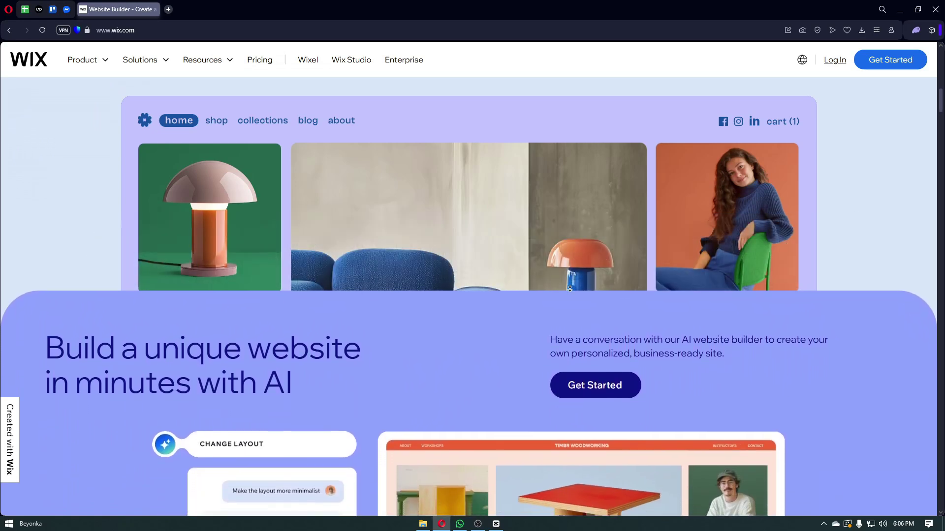
scroll(570, 289, "down", 2)
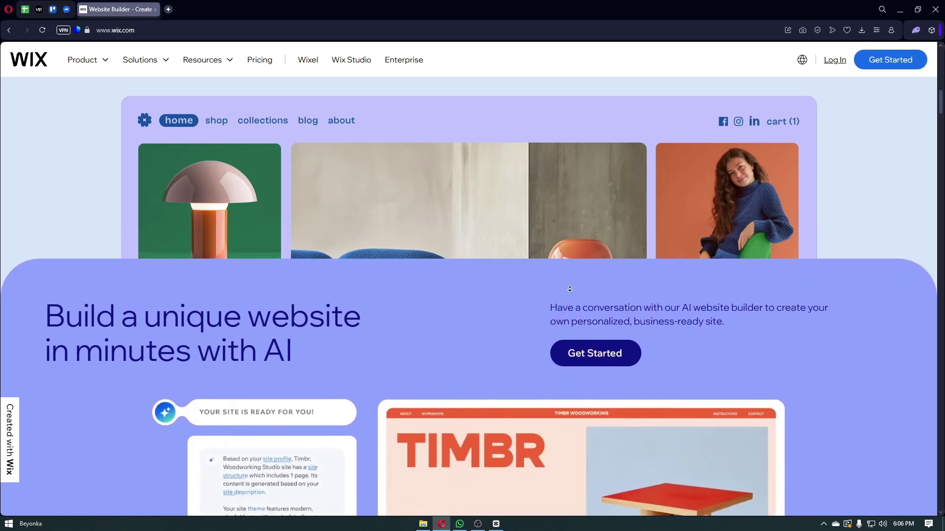
scroll(569, 289, "down", 2)
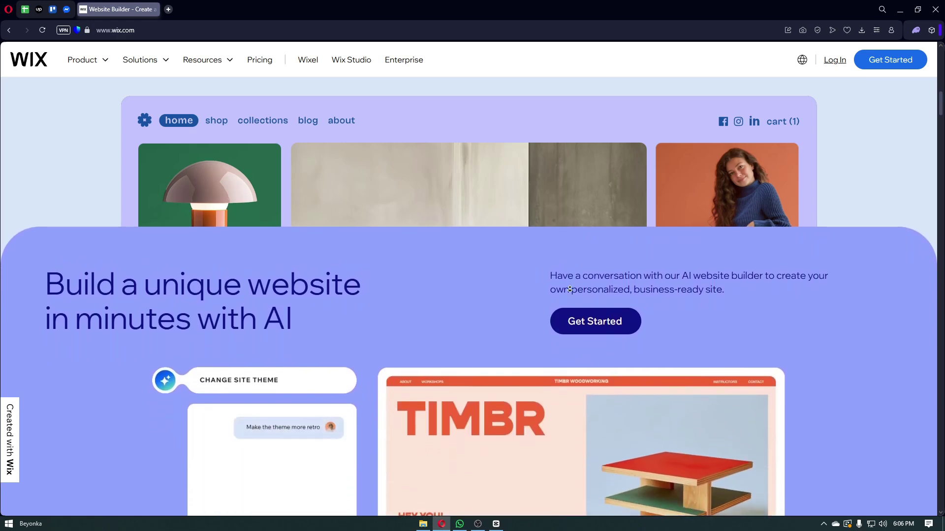
scroll(570, 290, "down", 2)
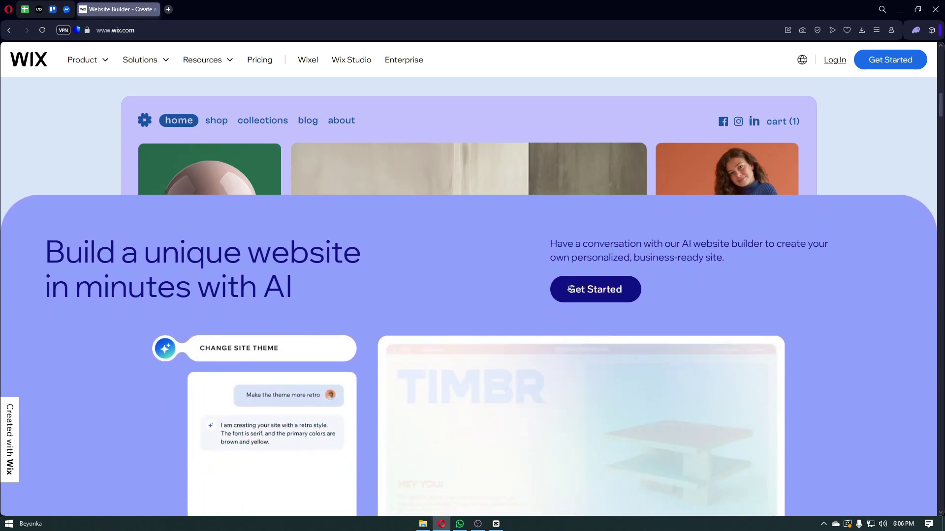
scroll(569, 290, "down", 2)
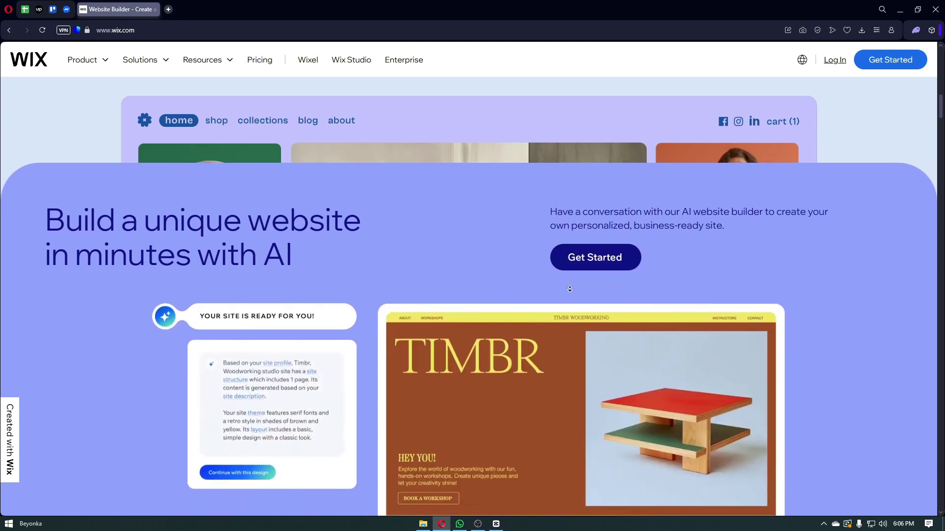
scroll(569, 289, "down", 2)
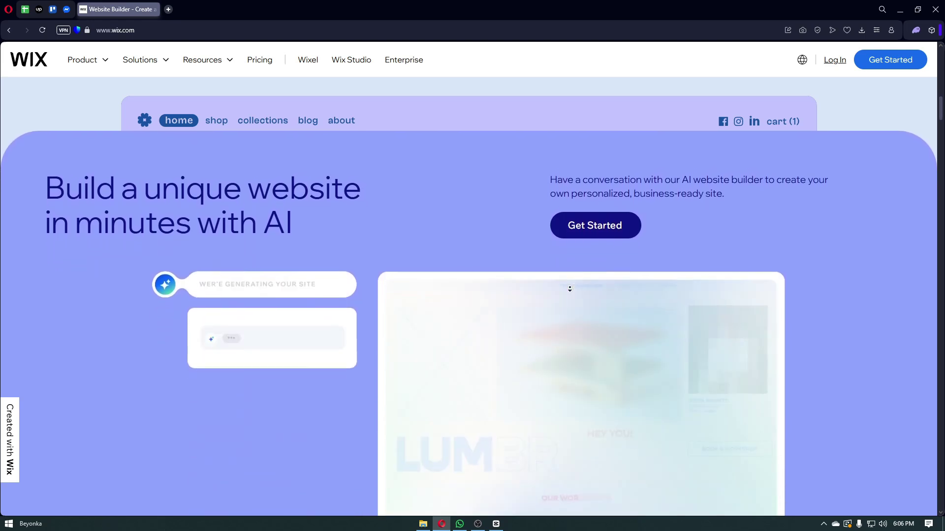
scroll(569, 289, "down", 2)
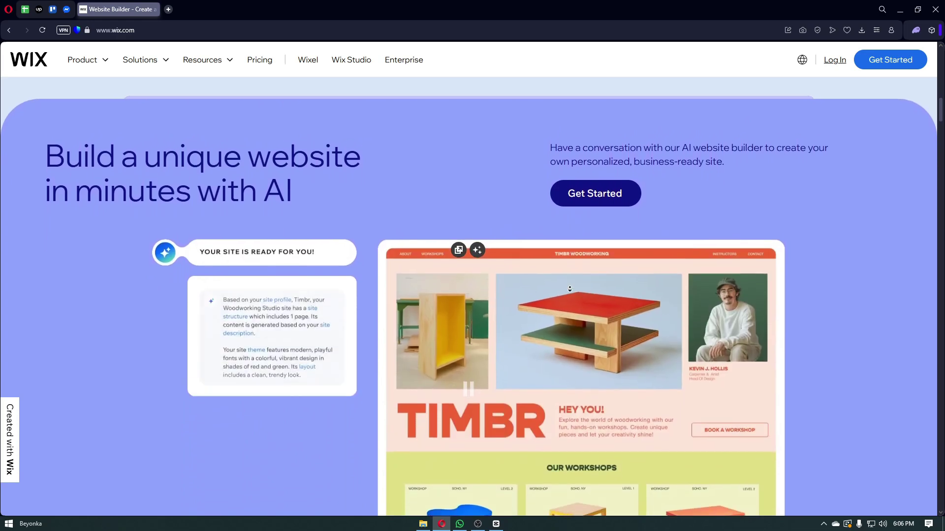
scroll(570, 289, "down", 1)
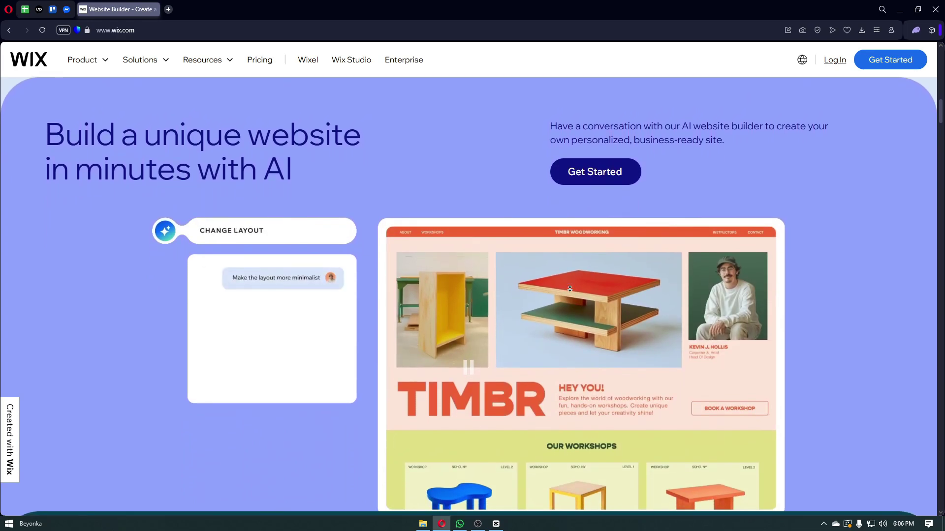
scroll(570, 289, "down", 2)
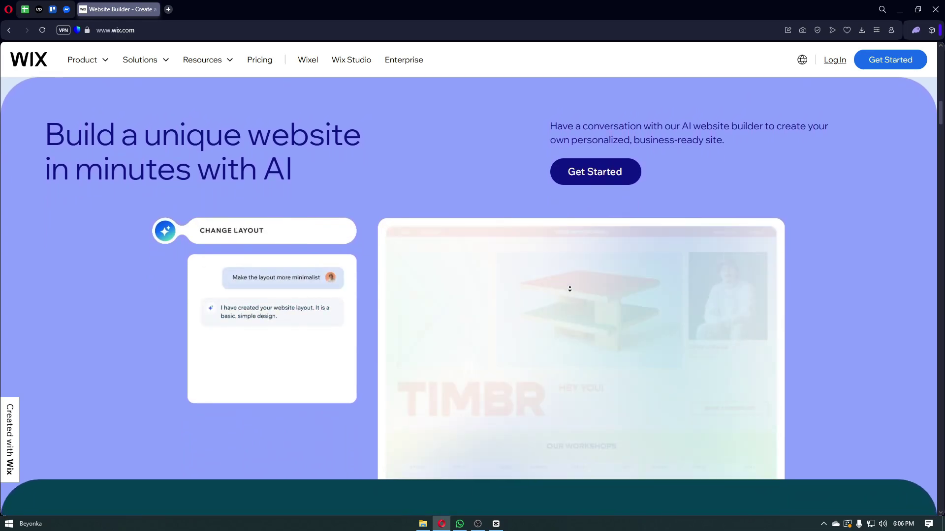
scroll(569, 289, "down", 2)
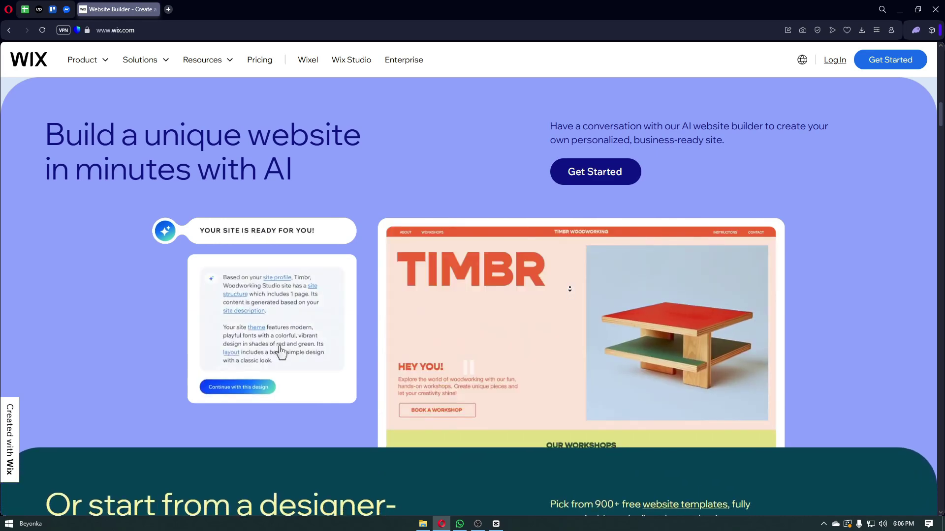
scroll(569, 289, "down", 2)
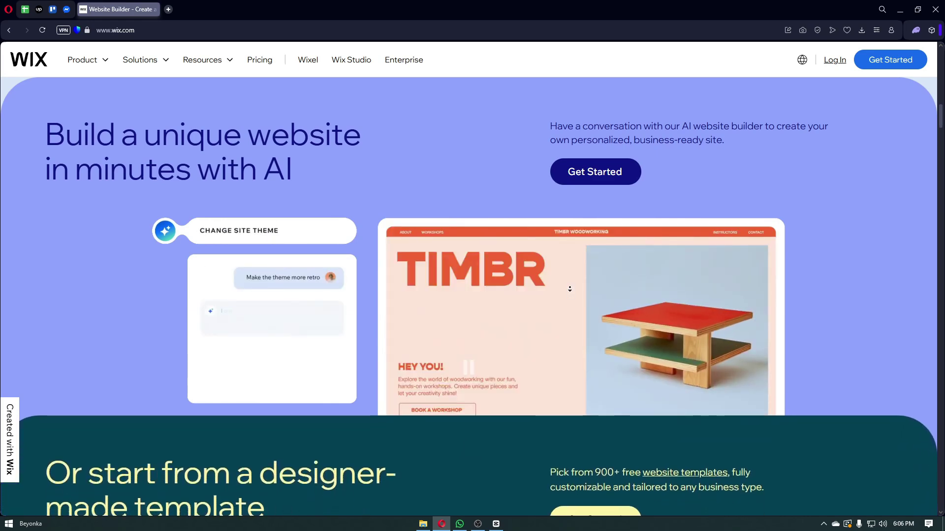
scroll(570, 289, "down", 2)
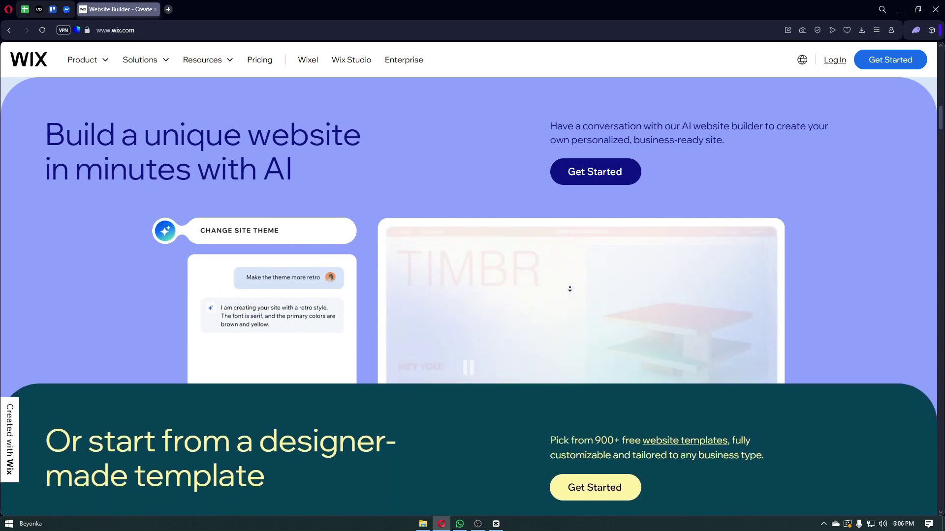
scroll(569, 289, "down", 2)
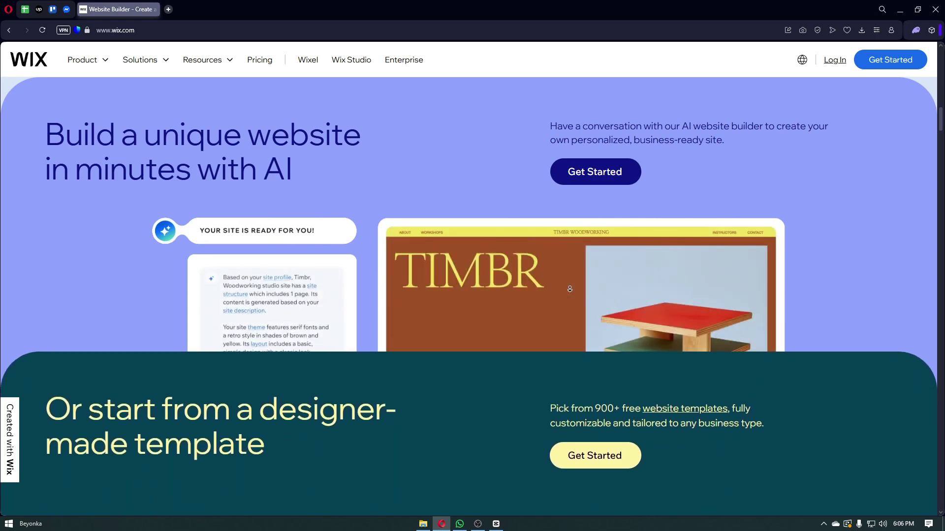
scroll(569, 288, "down", 2)
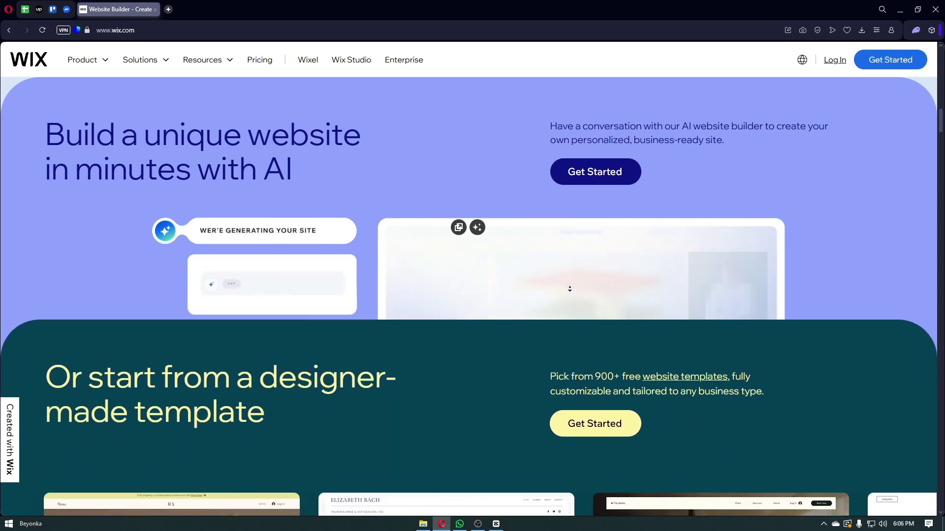
scroll(570, 289, "down", 5)
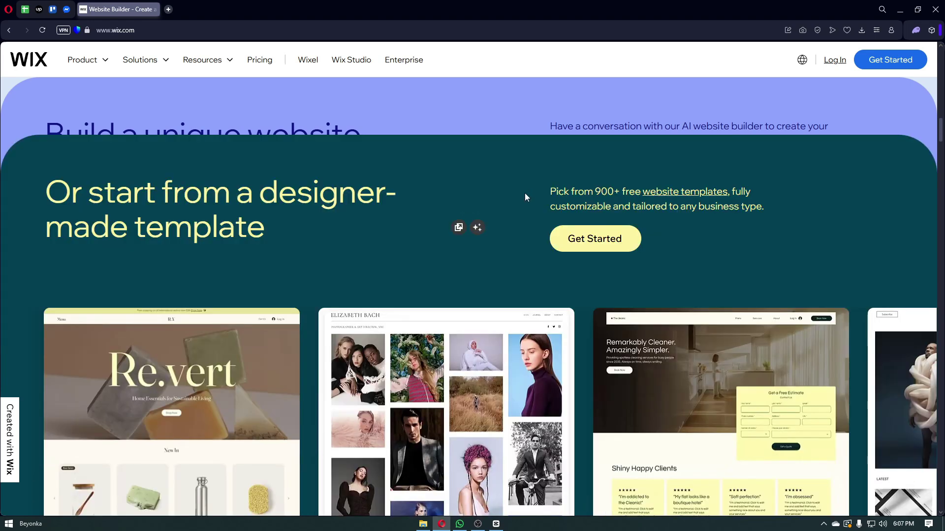
scroll(524, 197, "down", 3)
scroll(524, 196, "up", 5)
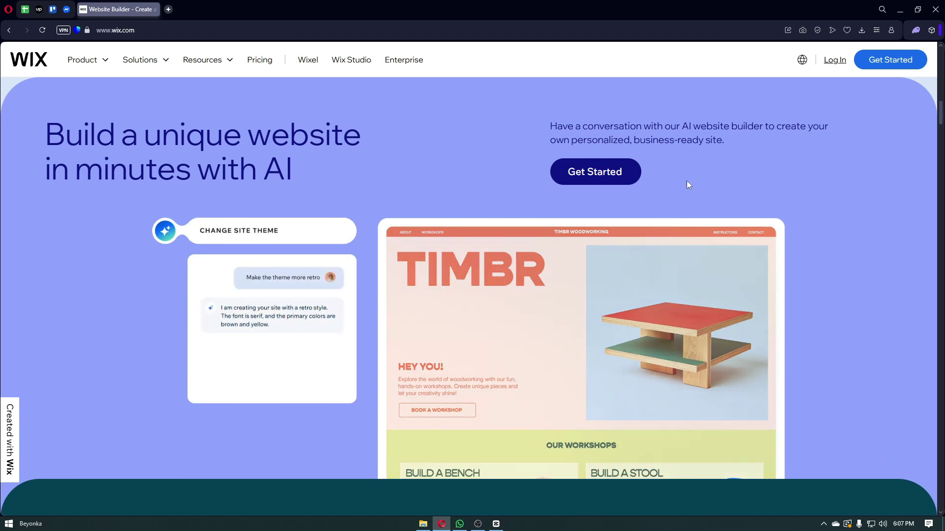
- Log in to Wix through Continue with Google, picking the first listed Google account
left_click(835, 61)
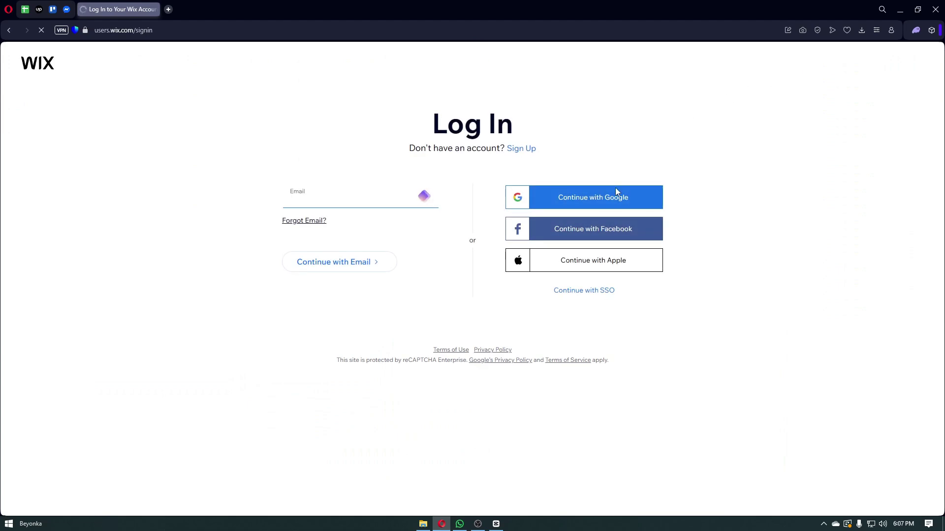
left_click(615, 202)
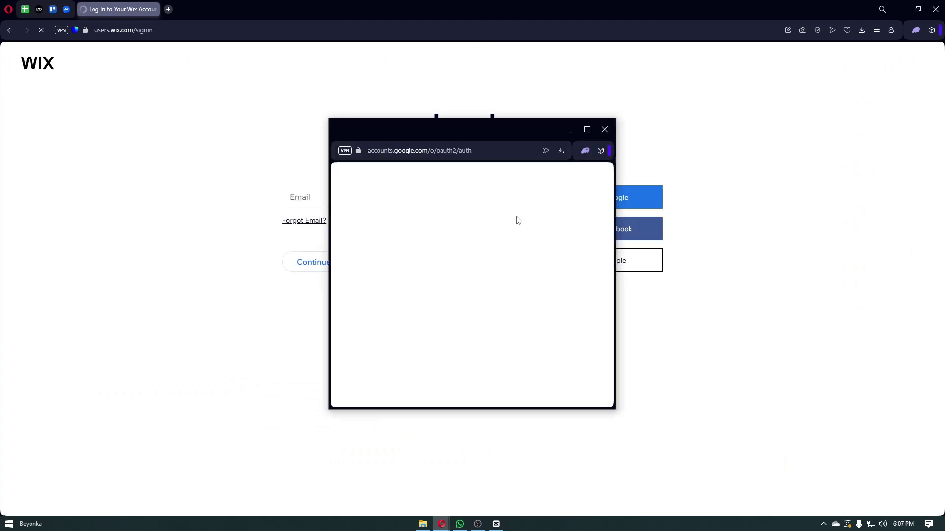
left_click(458, 306)
left_click_drag(473, 134, 792, 440)
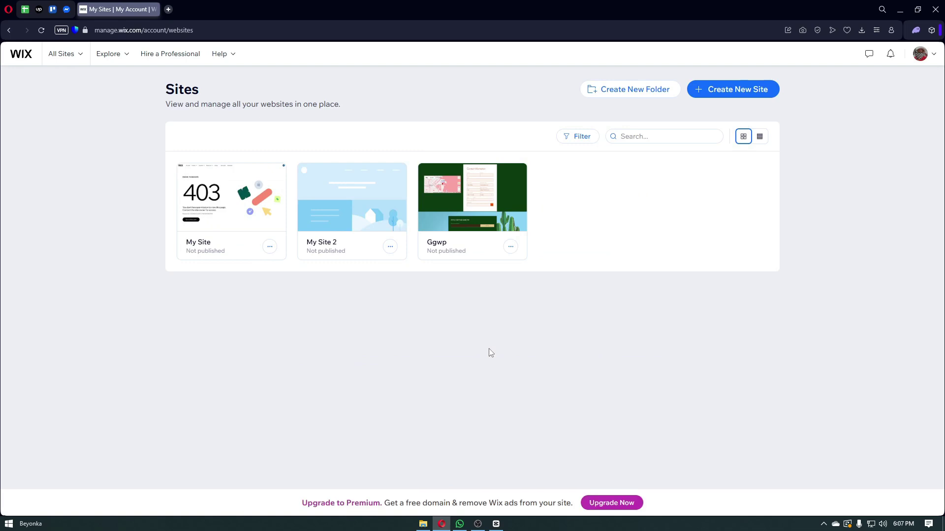
- Open the Ggwp site's Settings and scroll to the Site, domain & SEO section
mouse_move(460, 215)
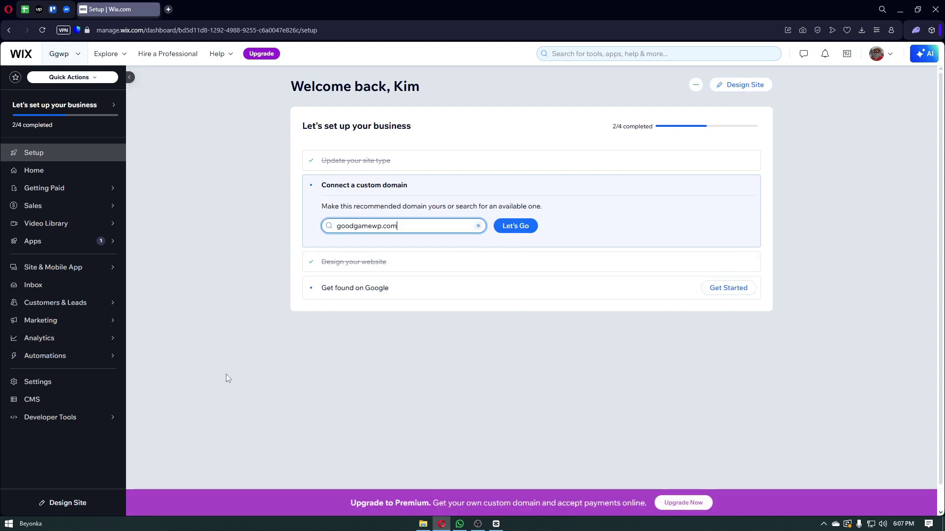
left_click(74, 388)
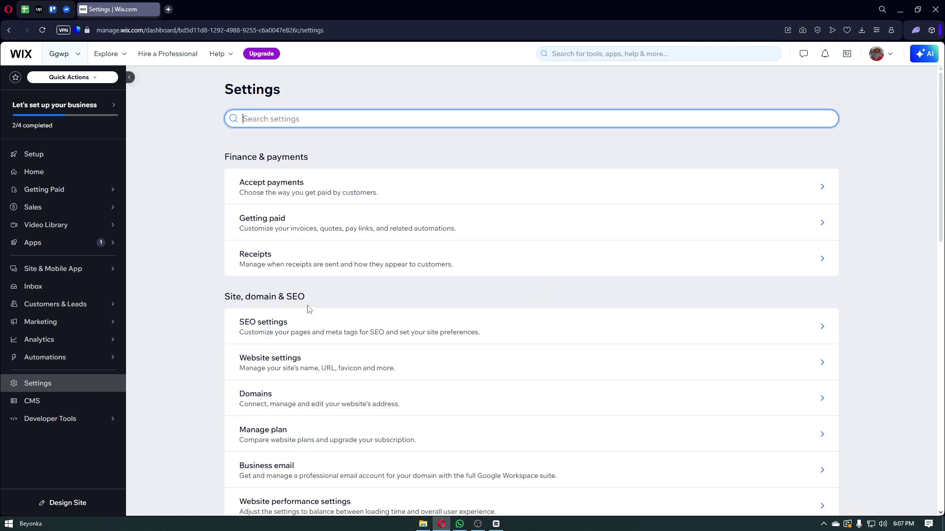
scroll(265, 203, "down", 2)
left_click_drag(226, 202, 292, 196)
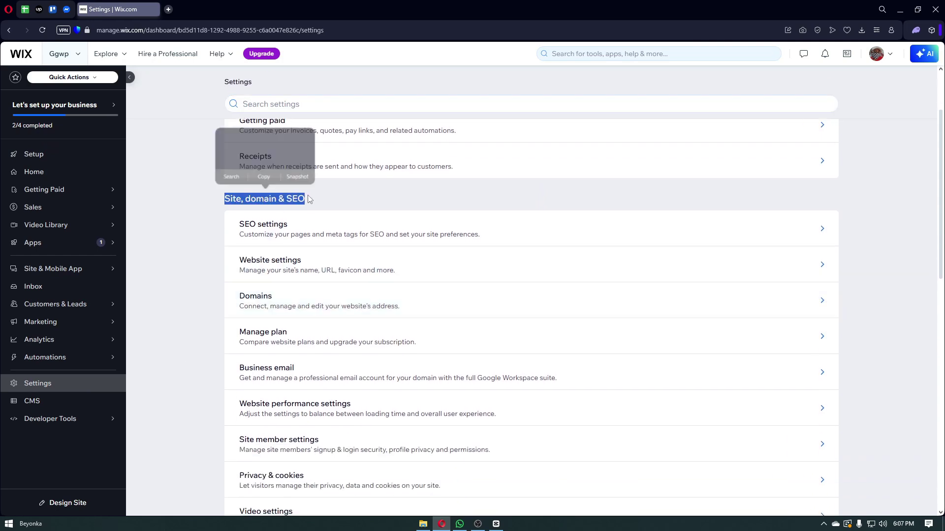
scroll(344, 212, "down", 1)
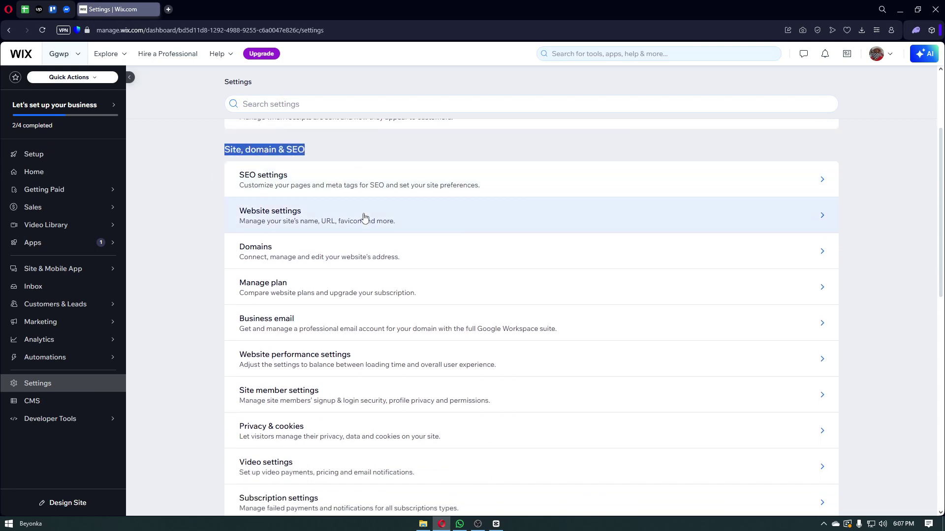
scroll(352, 190, "down", 3)
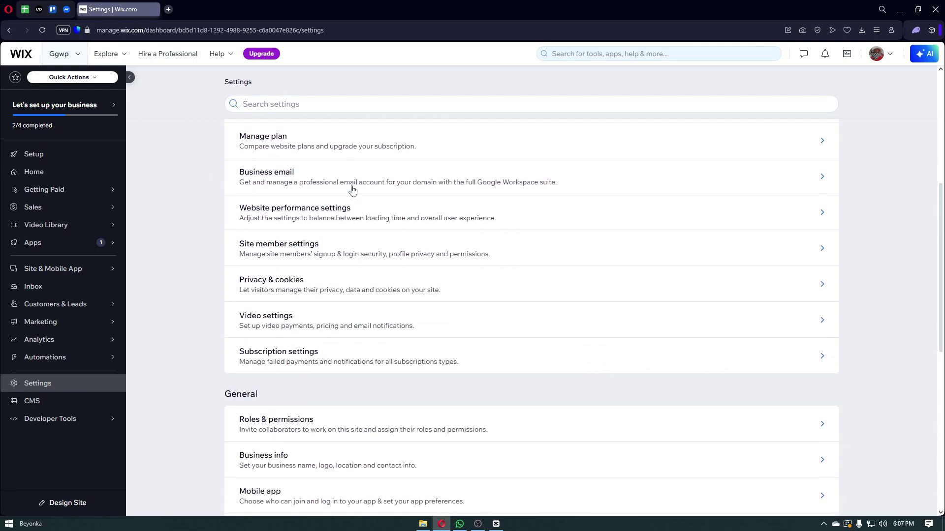
scroll(341, 189, "up", 4)
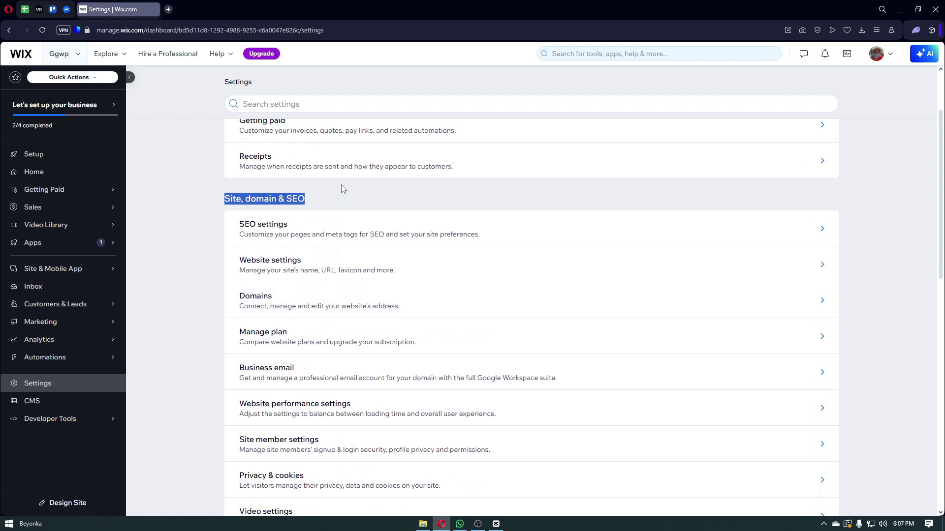
left_click(197, 229)
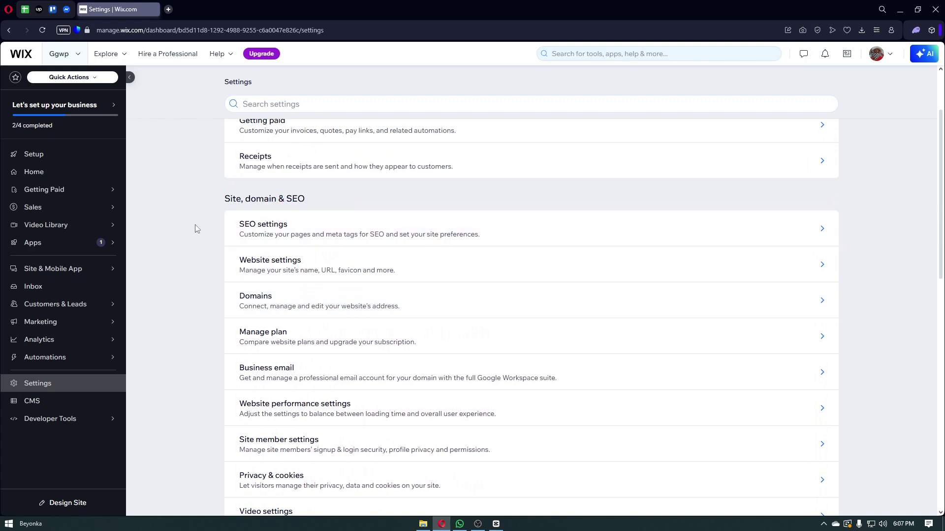
- Open SEO settings and confirm 'Let search engines index your site' is switched on
left_click(266, 234)
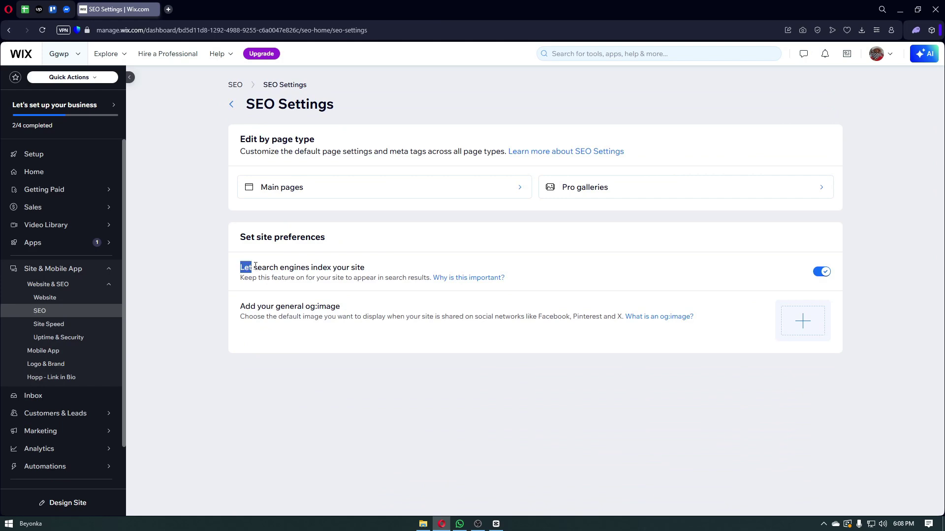
left_click_drag(276, 267, 292, 272)
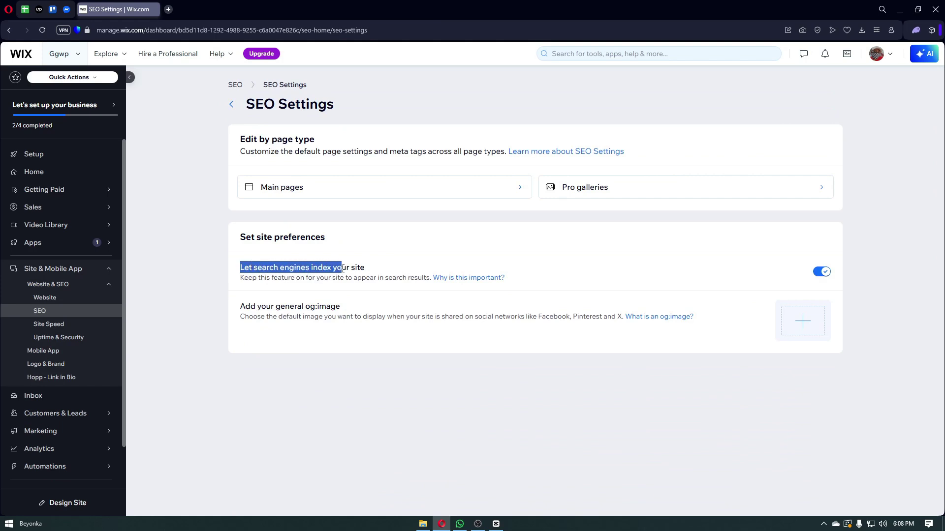
left_click_drag(371, 271, 777, 280)
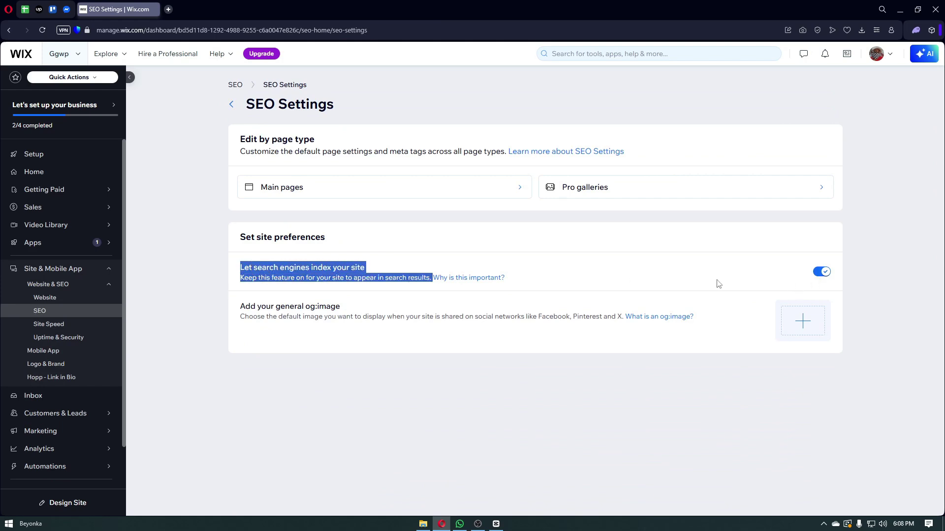
left_click_drag(614, 285, 257, 278)
left_click(251, 279)
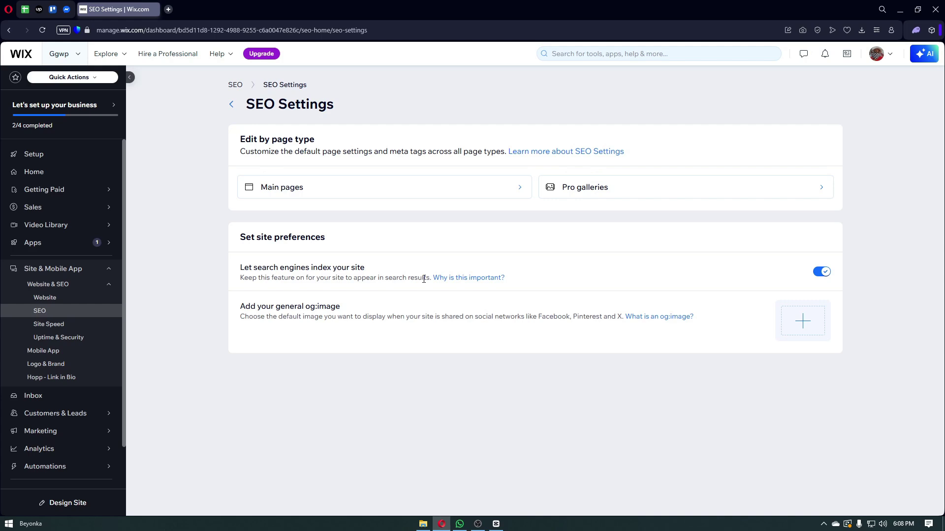
left_click(231, 105)
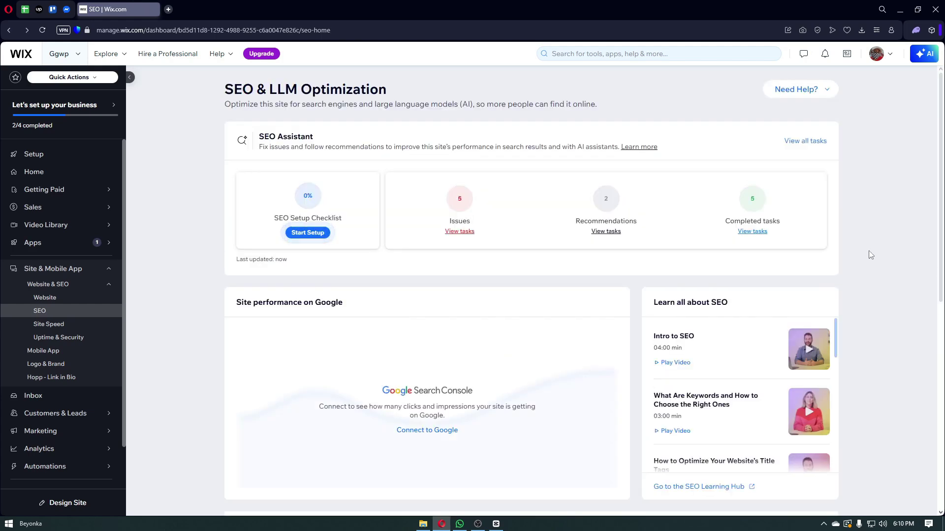
scroll(303, 177, "down", 2)
scroll(303, 177, "up", 2)
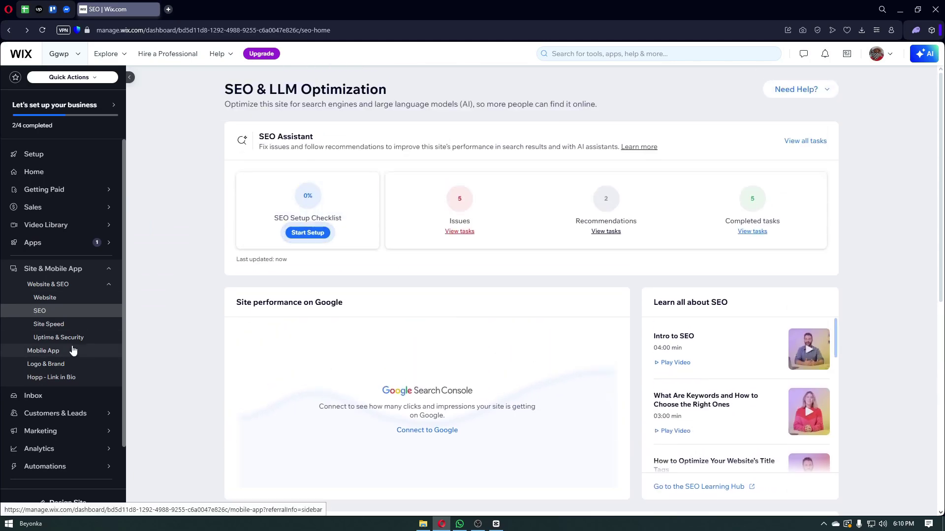
scroll(72, 348, "down", 1)
scroll(72, 348, "down", 2)
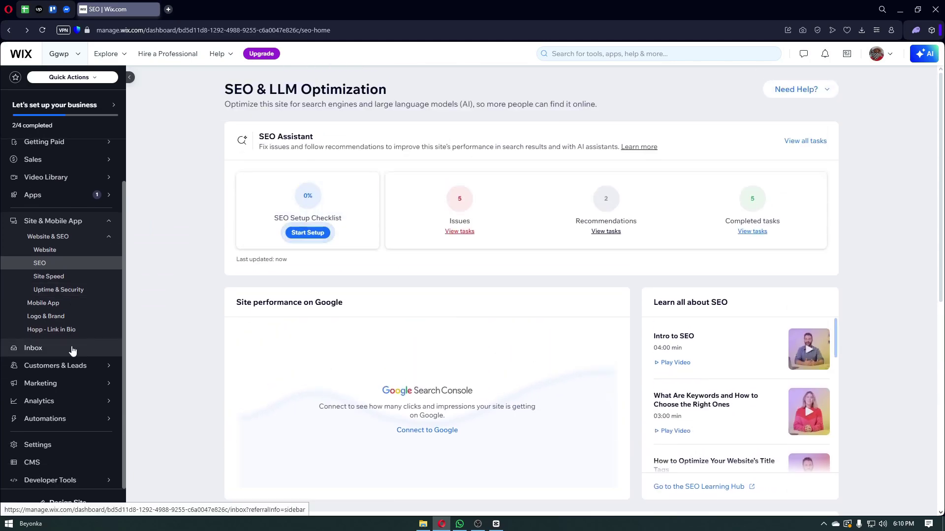
left_click(60, 441)
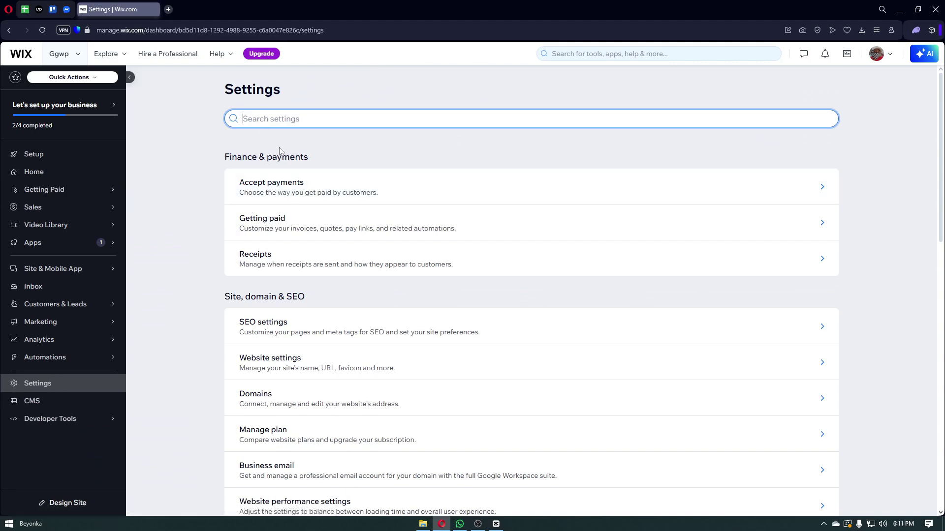
left_click(309, 324)
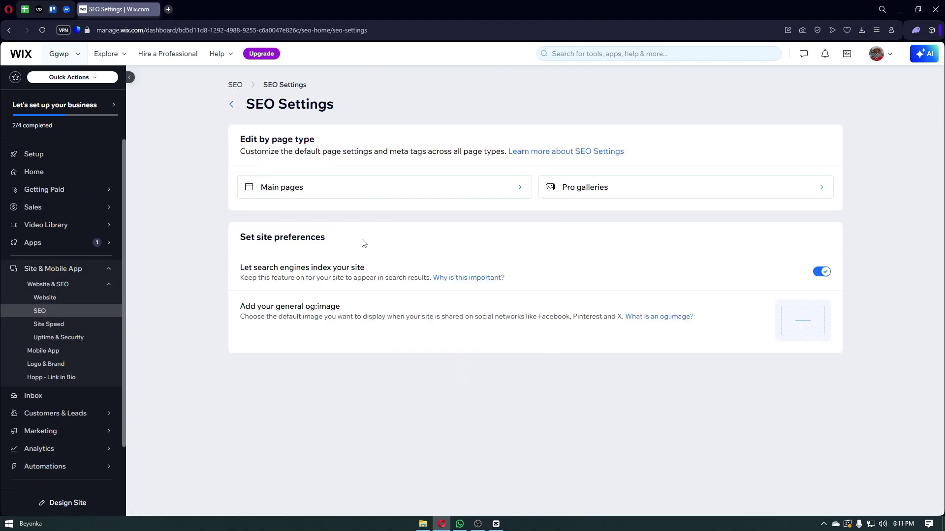
left_click(237, 85)
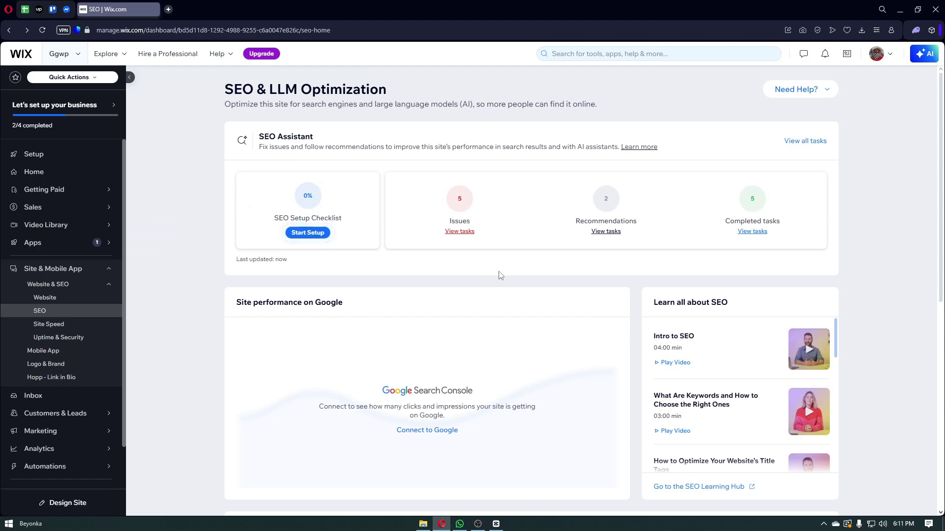
left_click(320, 233)
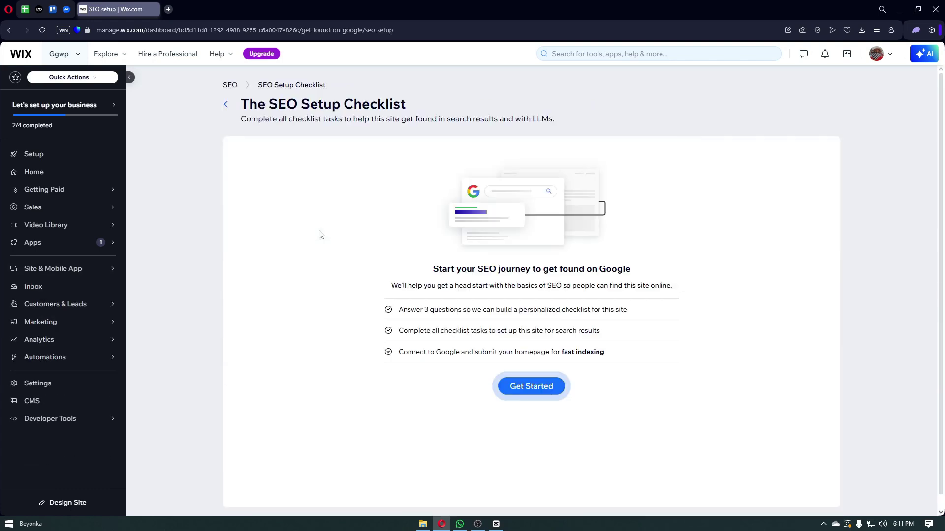
left_click_drag(439, 269, 544, 273)
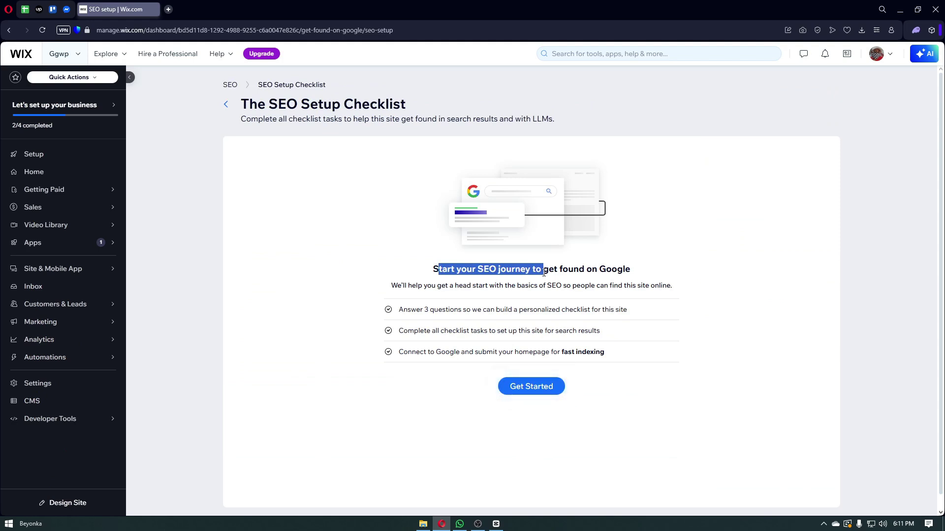
left_click_drag(404, 310, 549, 312)
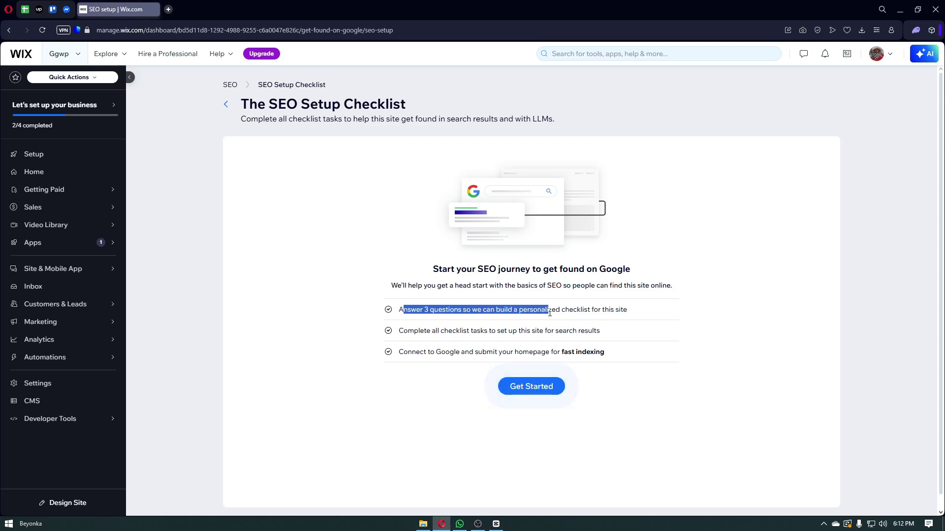
left_click_drag(420, 331, 572, 329)
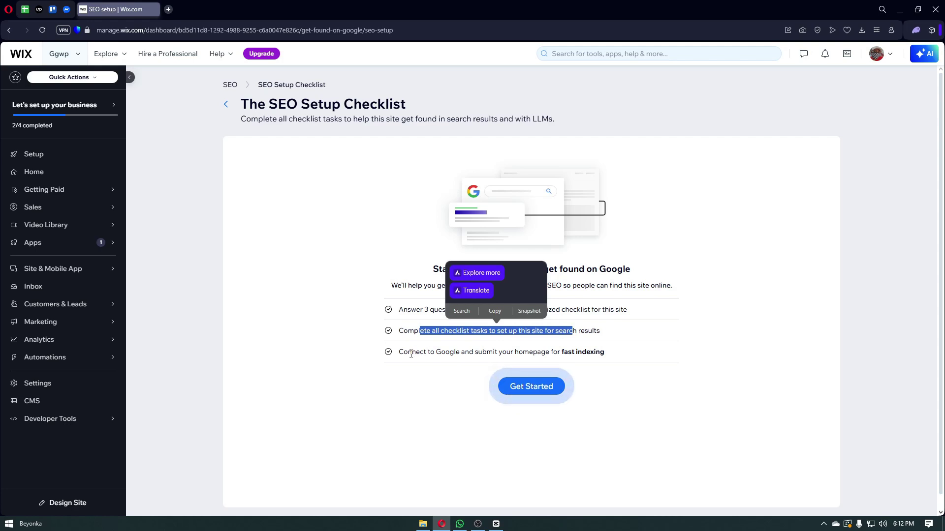
left_click_drag(410, 353, 585, 353)
left_click(584, 354)
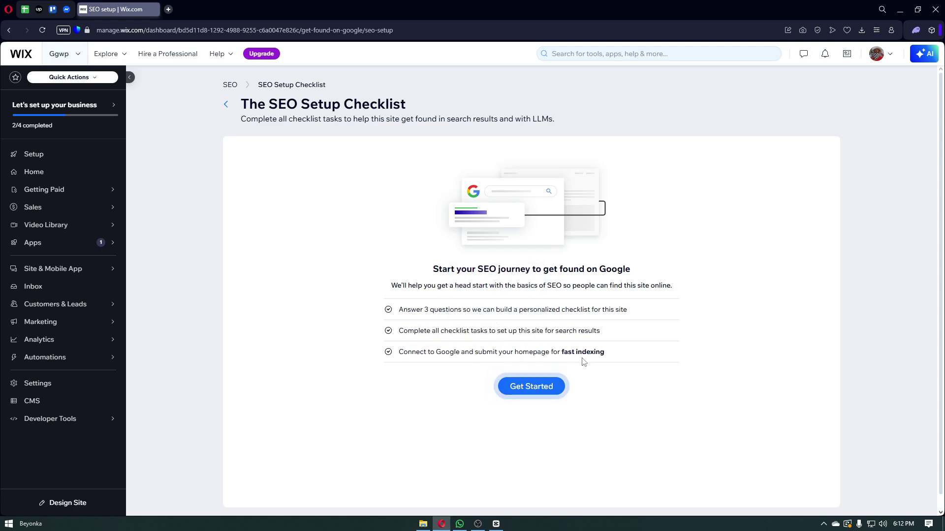
- Start the checklist questions and submit 'Ggwp' as the brand name
left_click(547, 386)
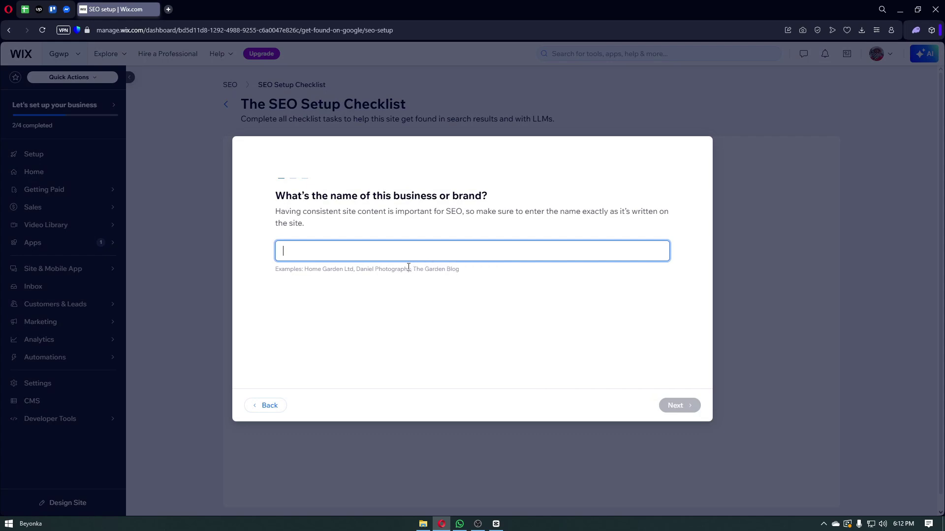
type("Ggwp")
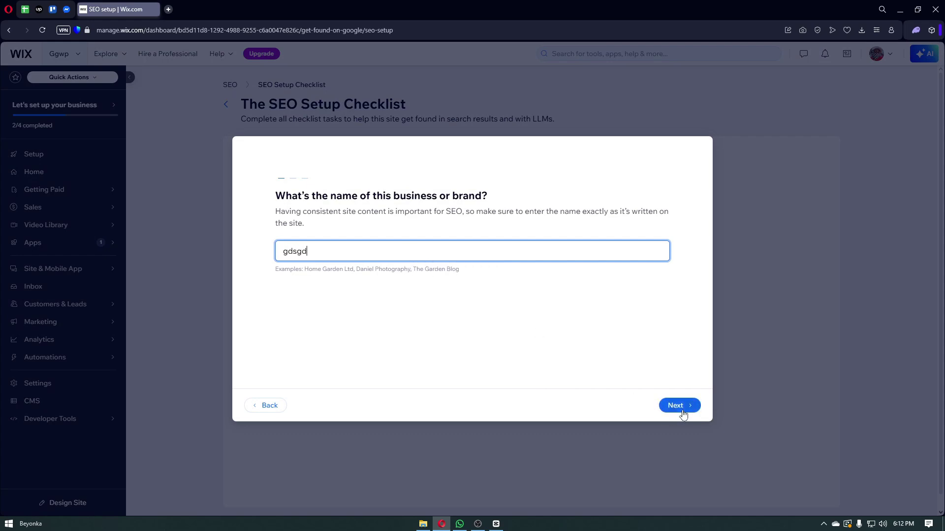
left_click(681, 406)
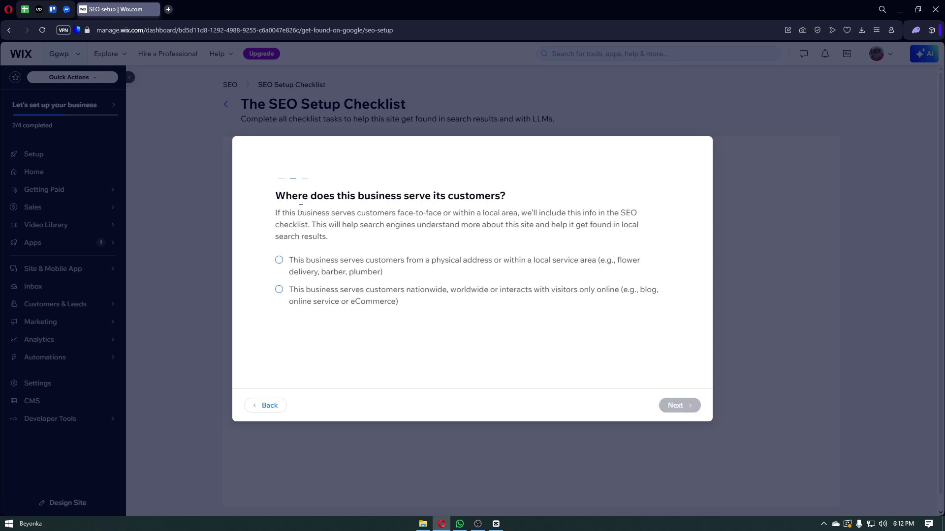
- Choose the nationwide or online-only option for where the business's customers are
left_click_drag(278, 199, 450, 209)
left_click_drag(289, 261, 481, 271)
left_click_drag(289, 290, 619, 297)
left_click(565, 323)
left_click(355, 301)
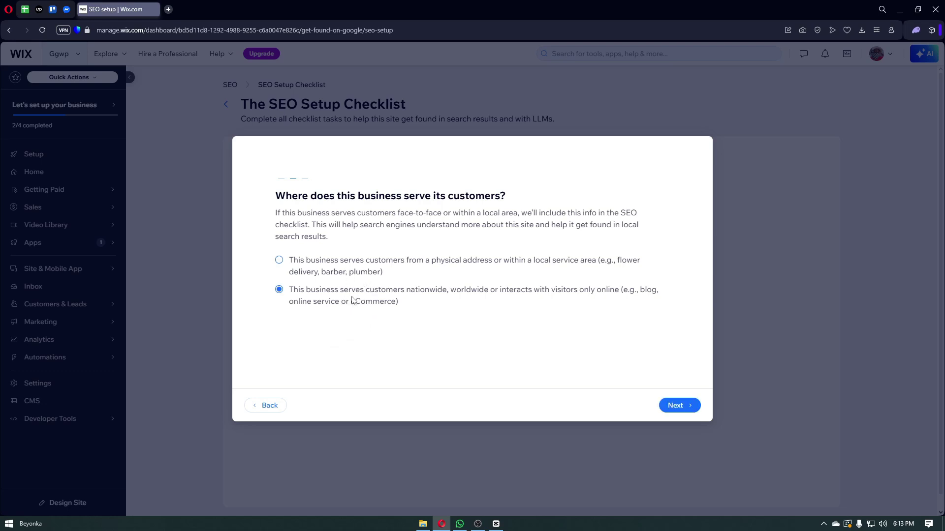
- Add the keywords 'e book' and 'eproduct', removing a mistaken 'e books' chip
left_click(679, 409)
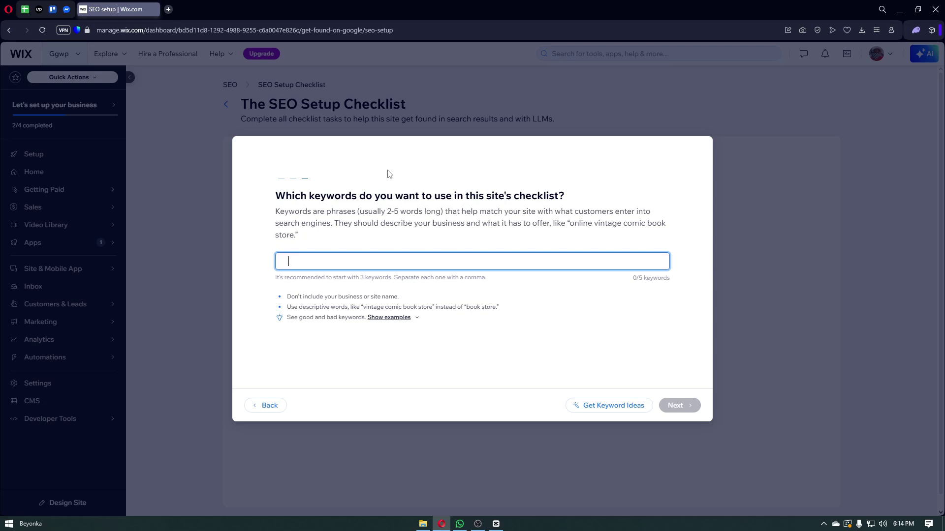
type("e books")
key("Return")
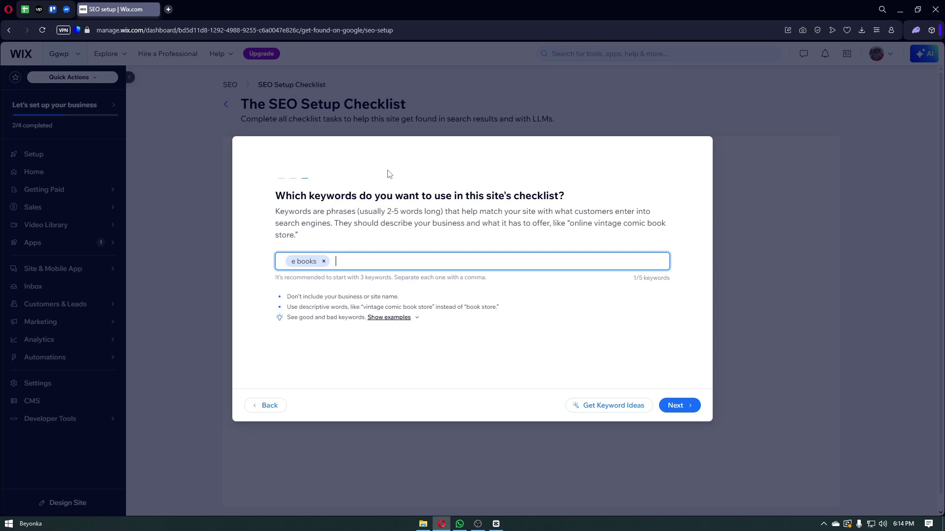
left_click(324, 261)
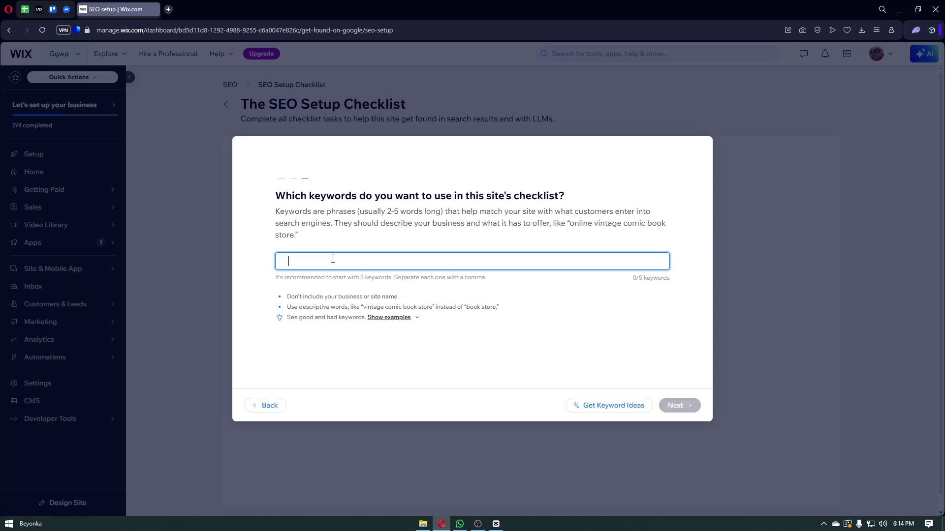
type("e book")
key("Return")
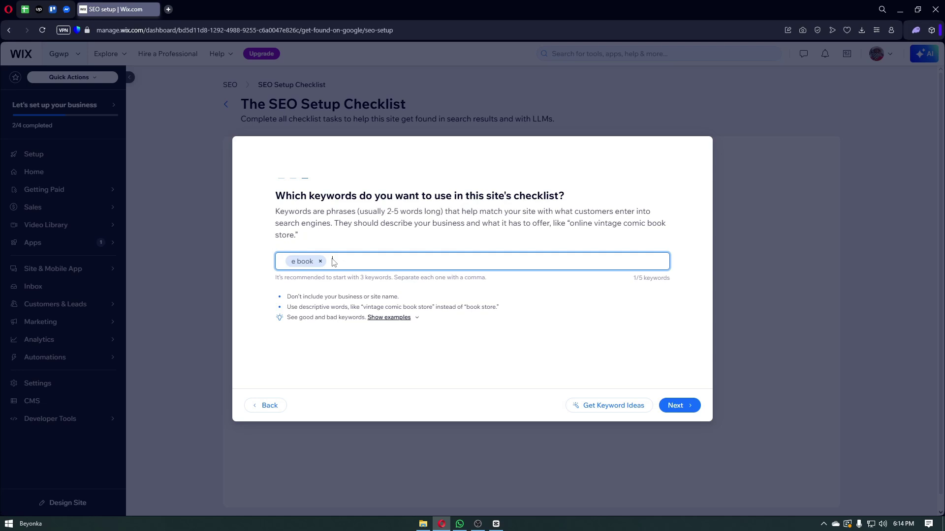
type("product")
key("Return")
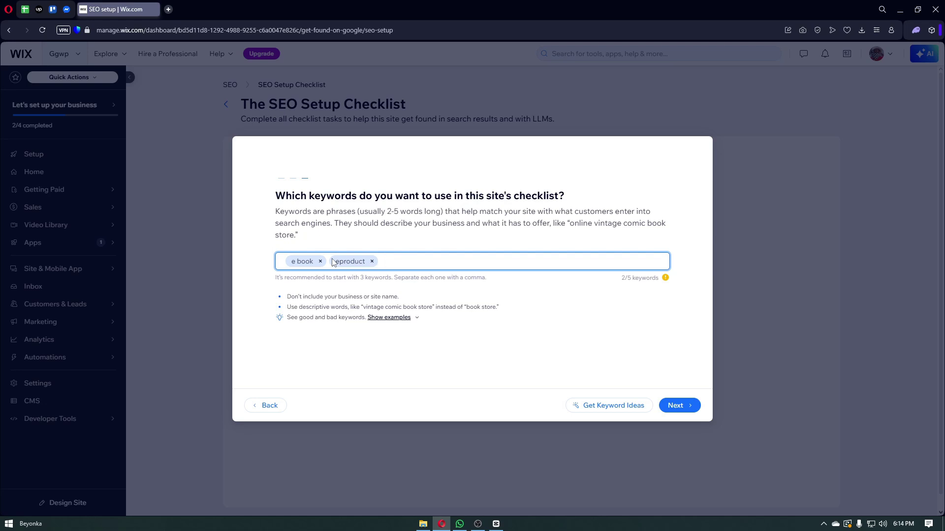
- Reveal the good and bad keyword examples below the keywords field
left_click(401, 318)
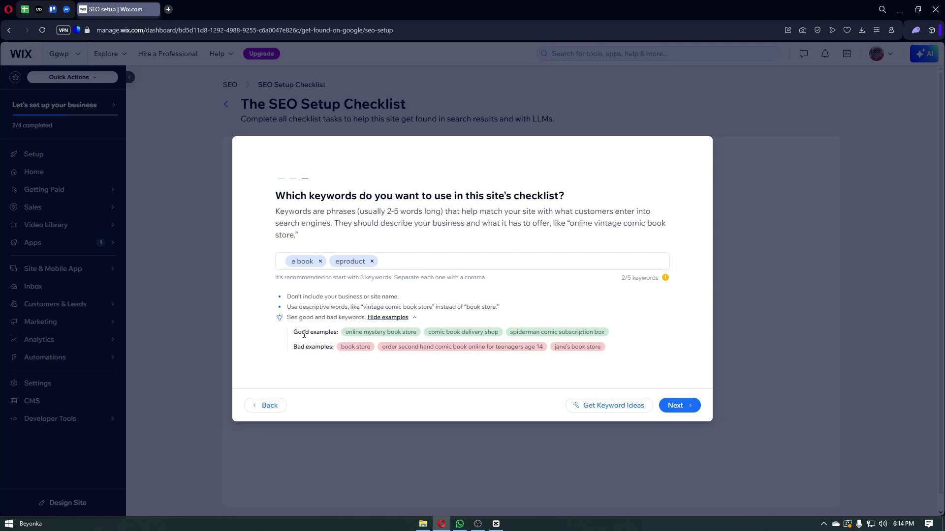
mouse_move(450, 350)
mouse_move(398, 350)
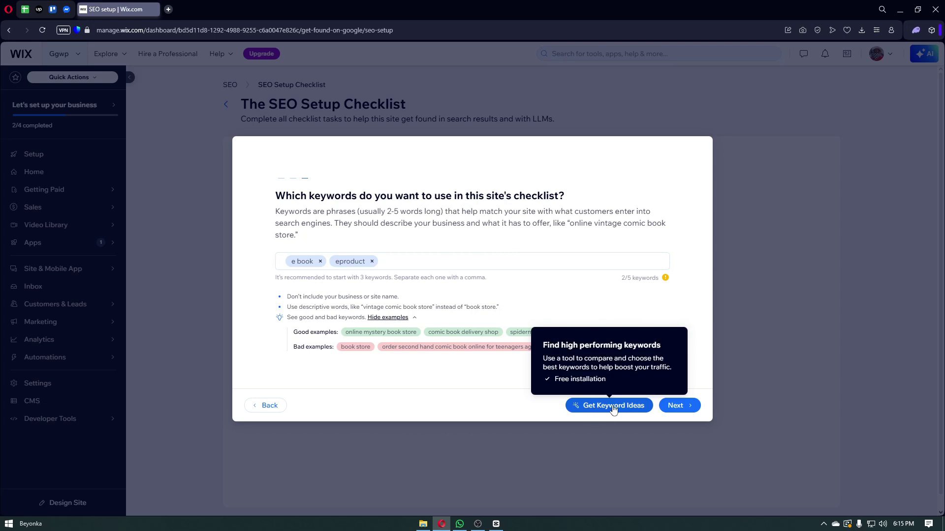
- Generate the checklist and open the Google Search Console connection details via 'Go for It'
left_click(685, 406)
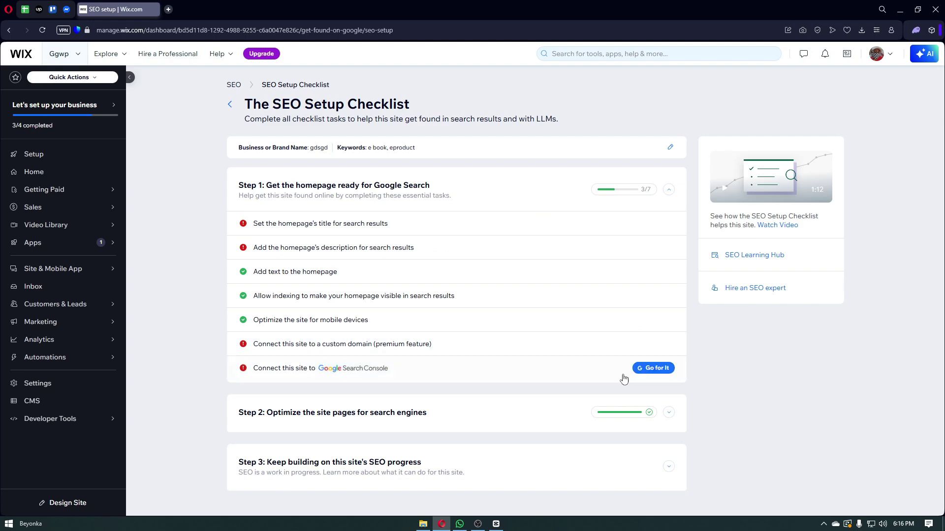
left_click(656, 370)
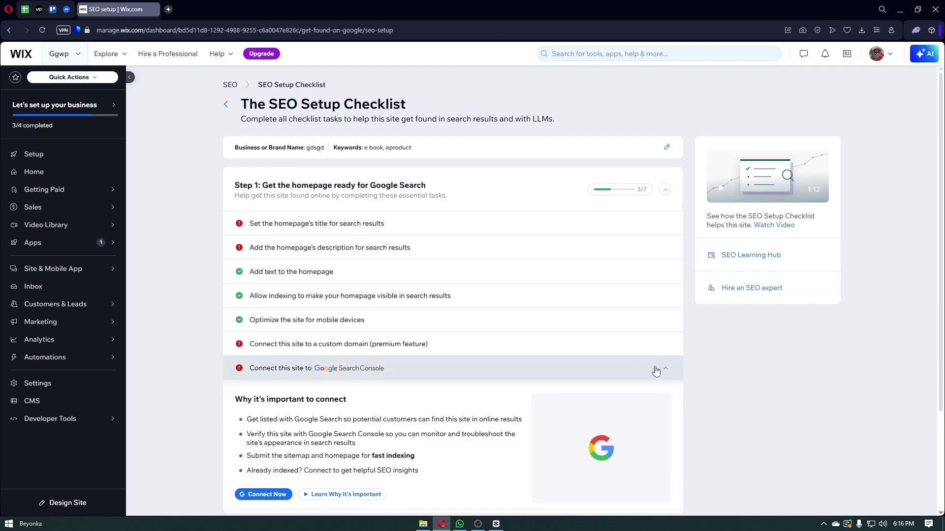
scroll(653, 370, "down", 3)
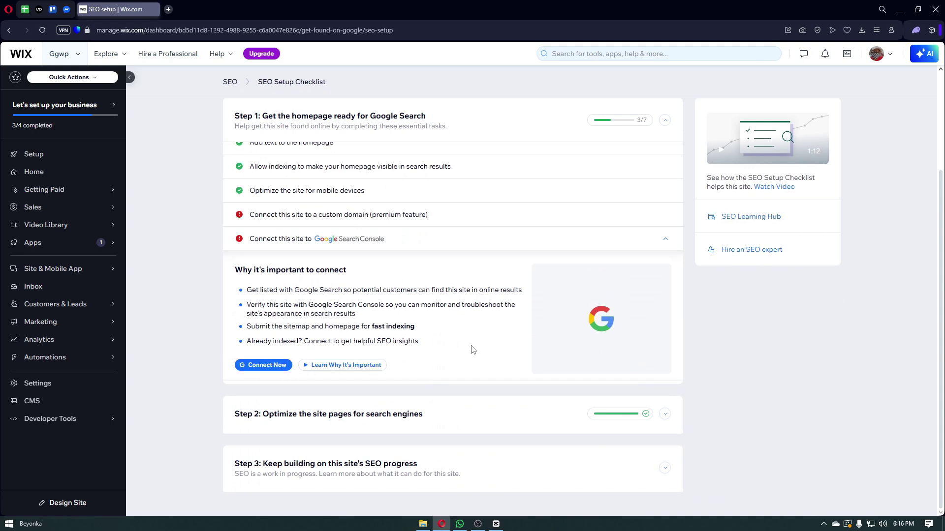
- Expand Step 3, 'Keep building on this site's SEO progress', and scroll its recommendations
left_click(450, 467)
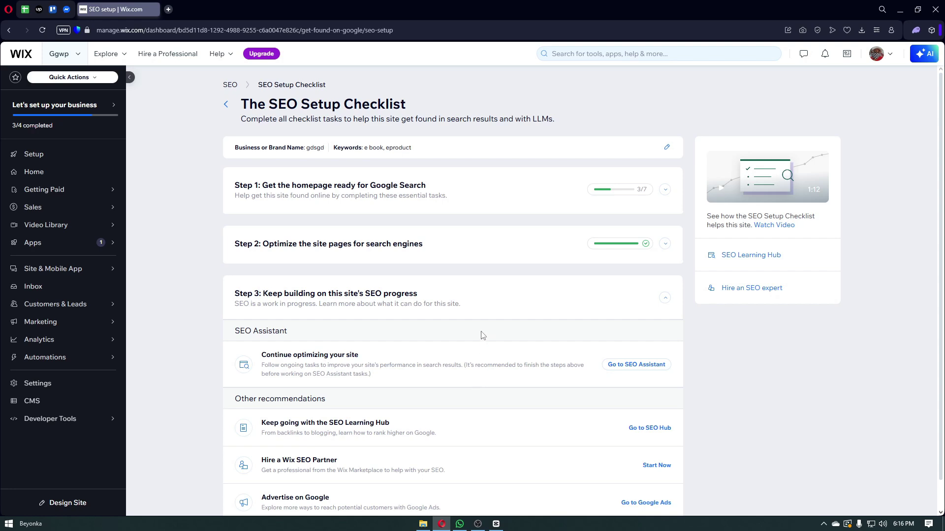
scroll(485, 328, "down", 1)
scroll(487, 321, "up", 1)
- Open Setup from the sidebar and review the 2/4 task list suggesting goodgamewp.com
left_click(40, 154)
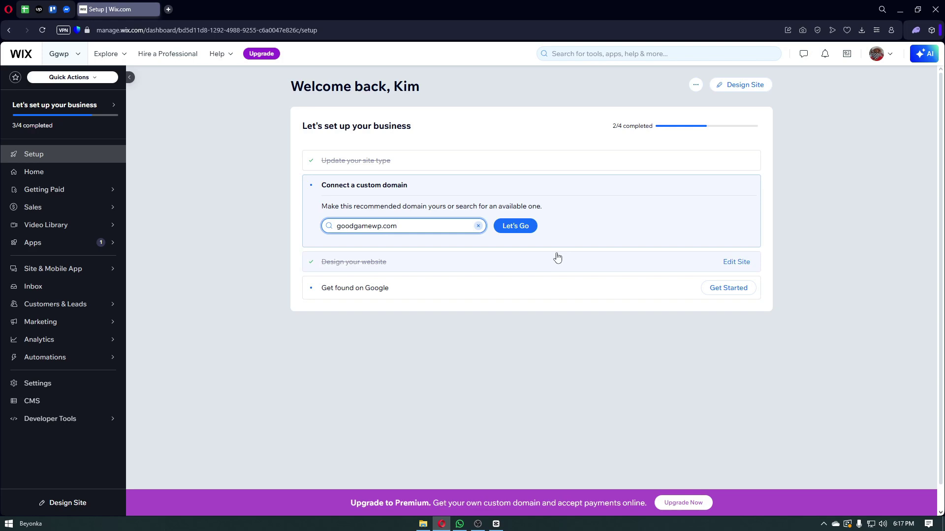
scroll(557, 256, "down", 1)
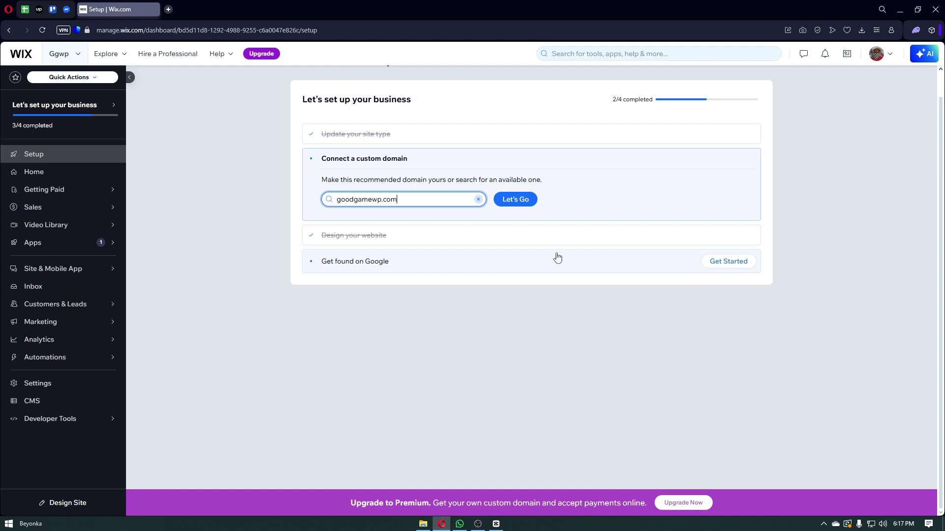
scroll(557, 257, "up", 1)
mouse_move(557, 258)
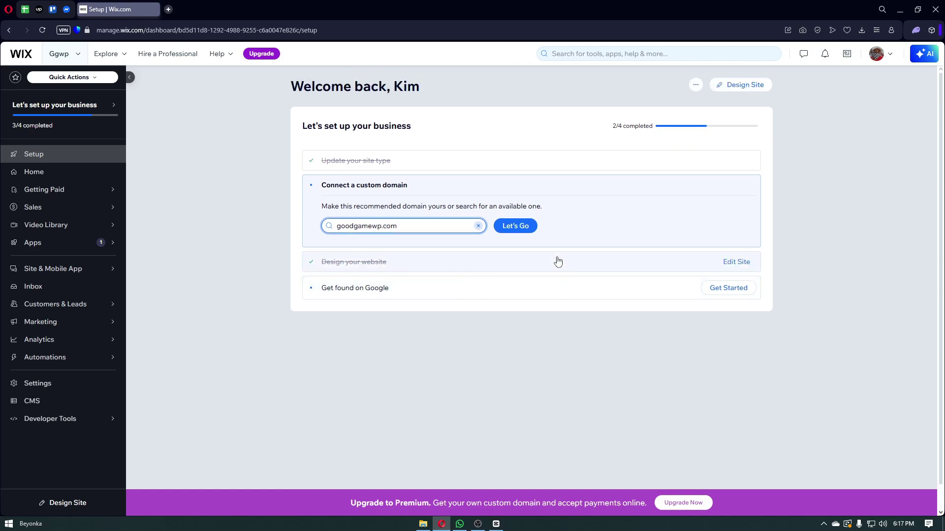
scroll(557, 257, "down", 1)
scroll(557, 258, "up", 1)
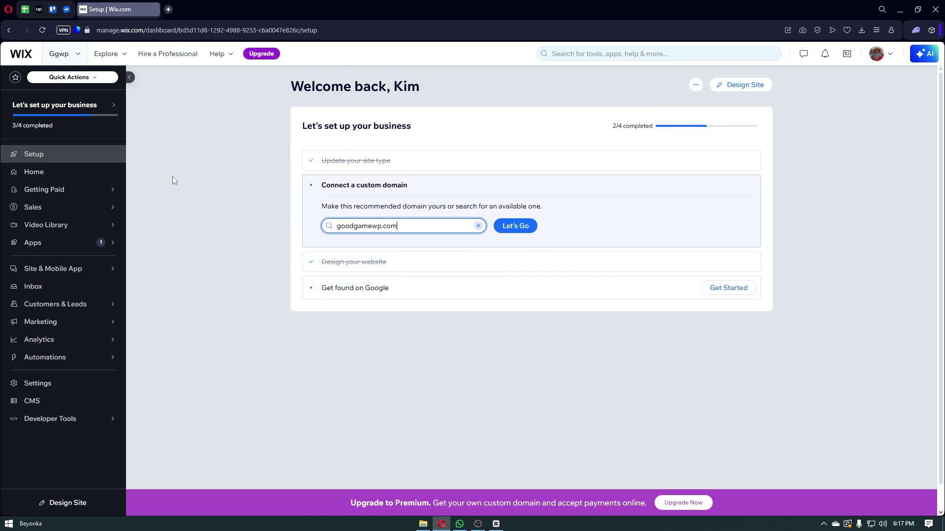
- Switch to the Ggwp Home dashboard and scroll through its analytics and activity feed
left_click(84, 172)
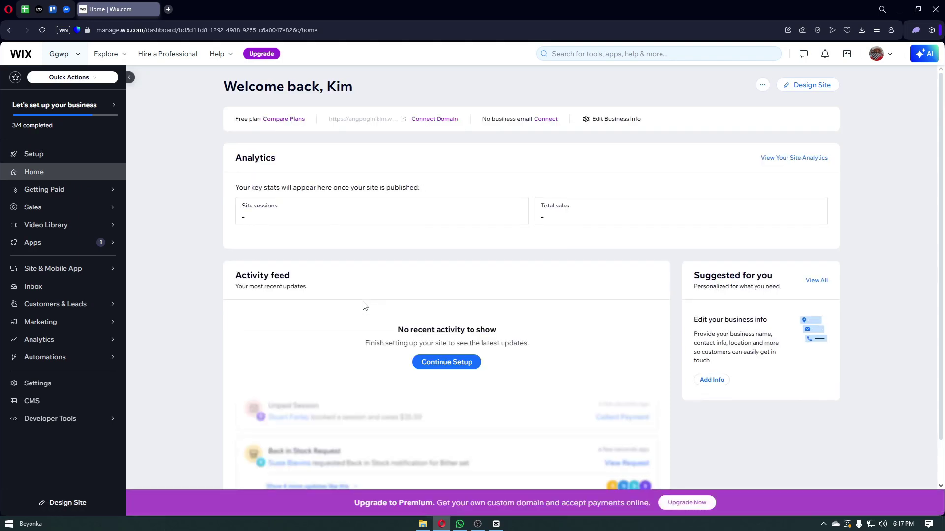
scroll(365, 307, "down", 1)
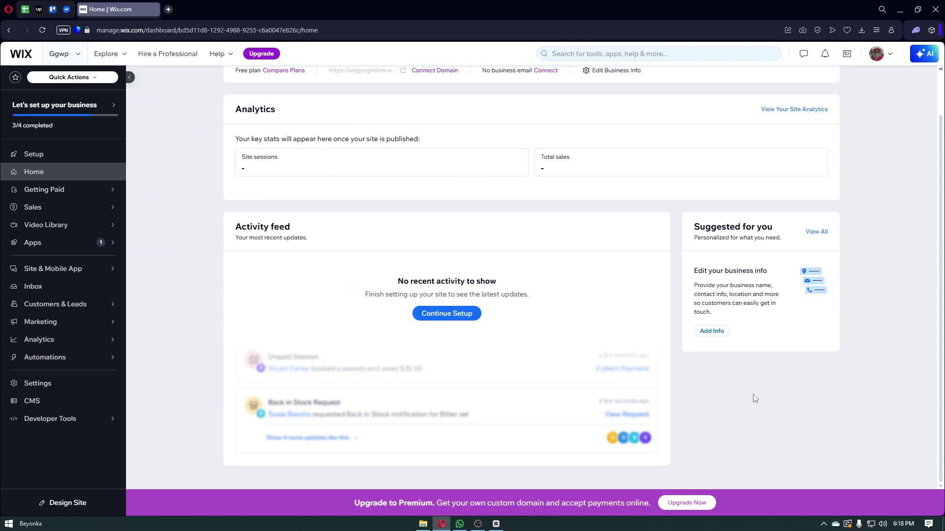
scroll(754, 398, "up", 1)
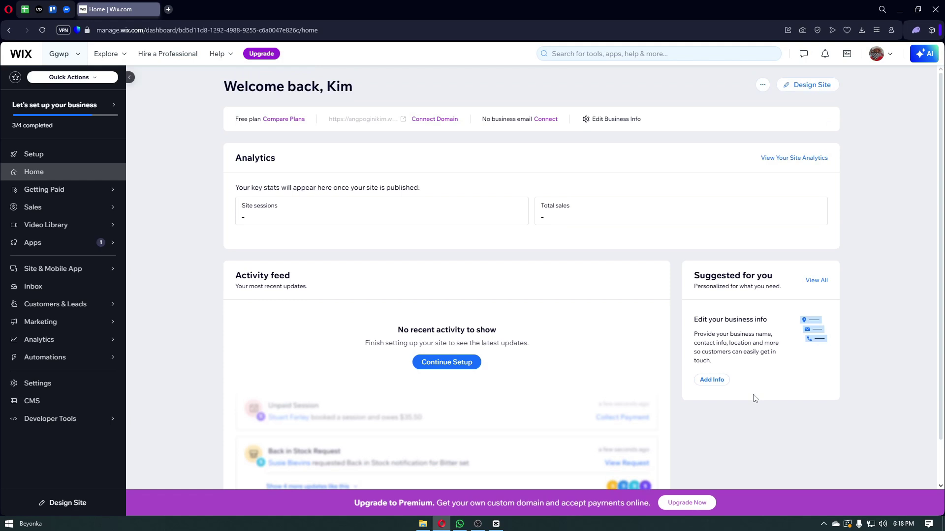
scroll(457, 342, "down", 1)
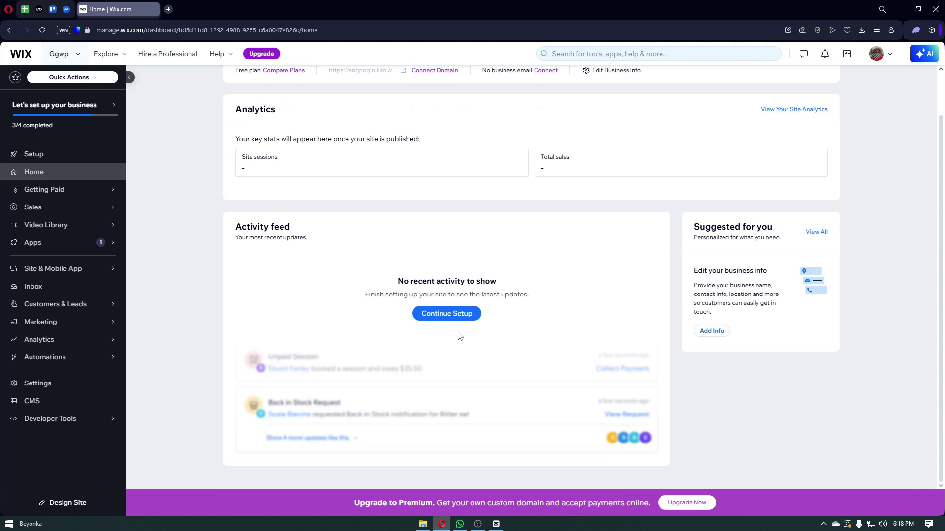
scroll(459, 337, "up", 1)
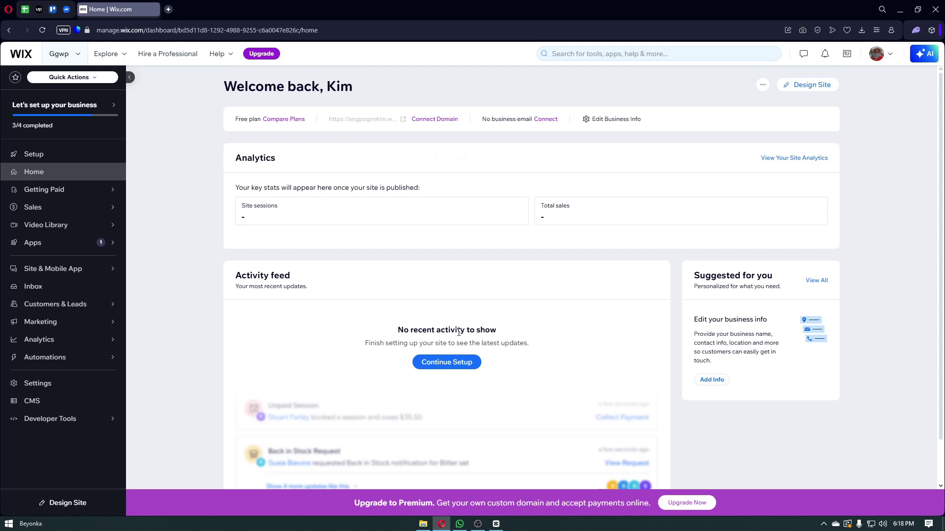
scroll(459, 332, "down", 1)
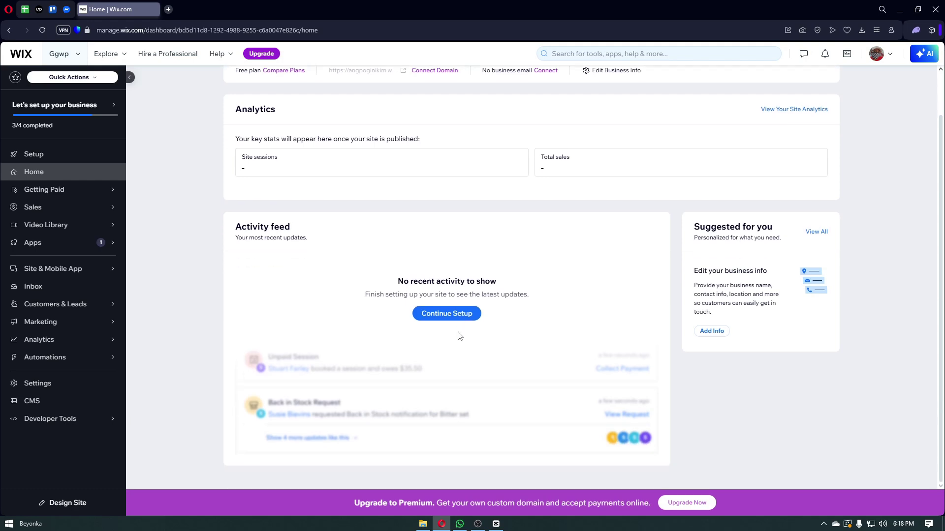